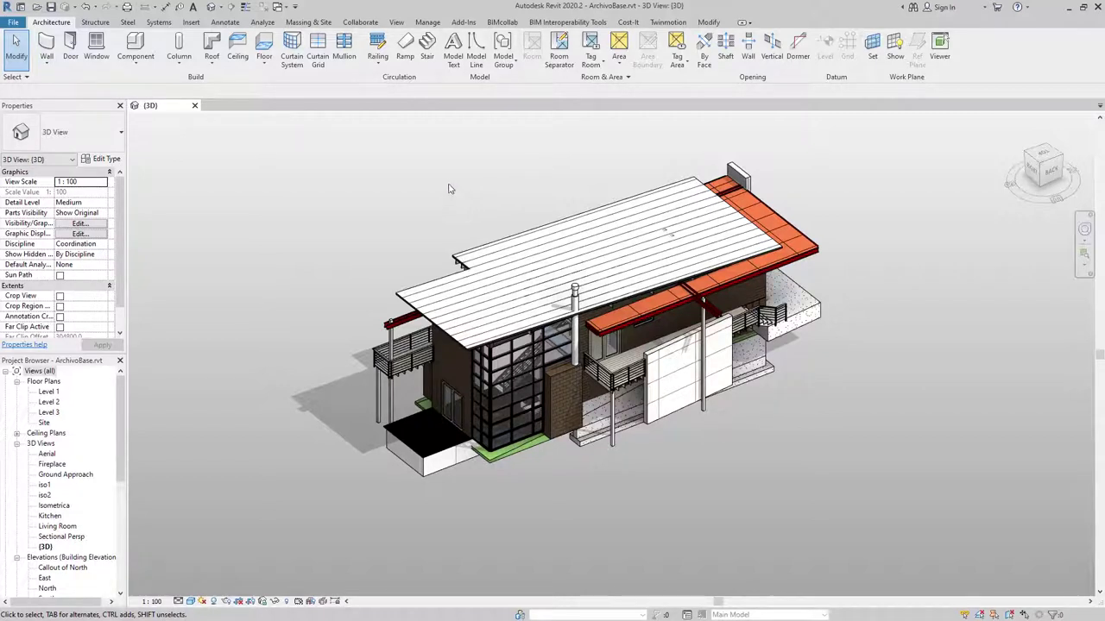
- Orbit the ArchivoBase house in the 3D view so its opposite side faces the viewer
mouse_move(435, 193)
shift+middle_down()
mouse_move(734, 145)
mouse_move(716, 231)
shift+middle_up()
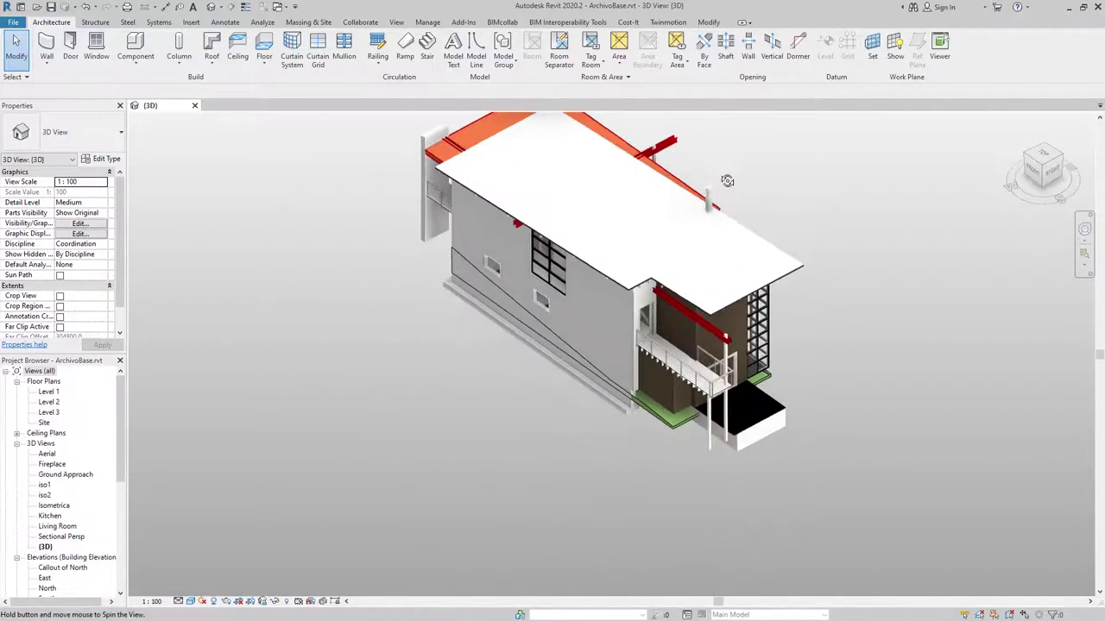
- Turn on Survey Point visibility under Site in Visibility/Graphics and pan to find it
click(396, 23)
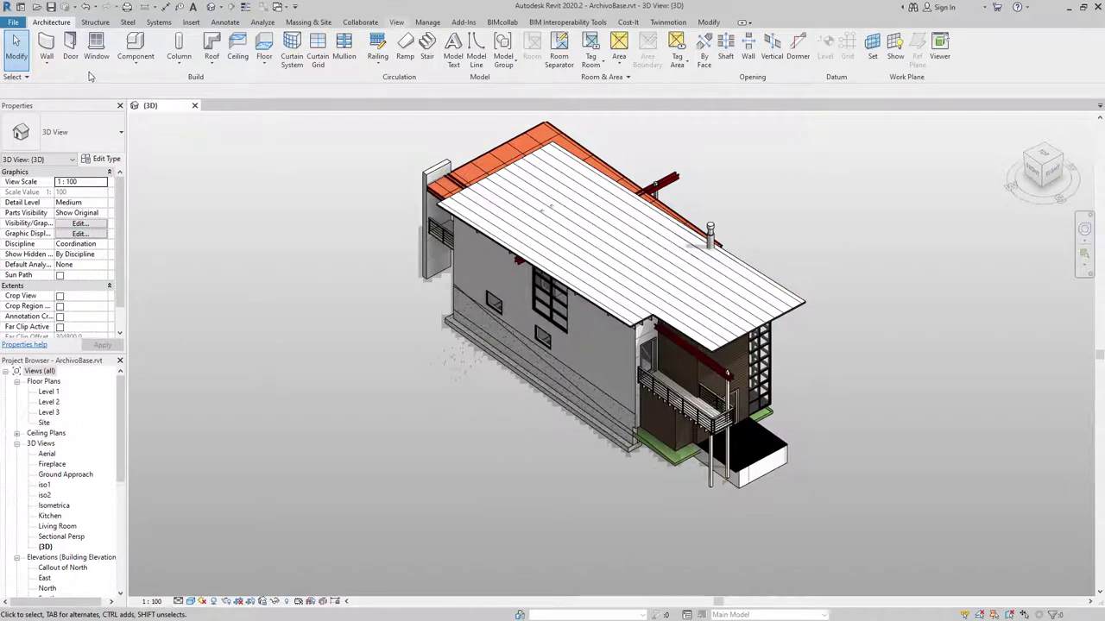
click(90, 56)
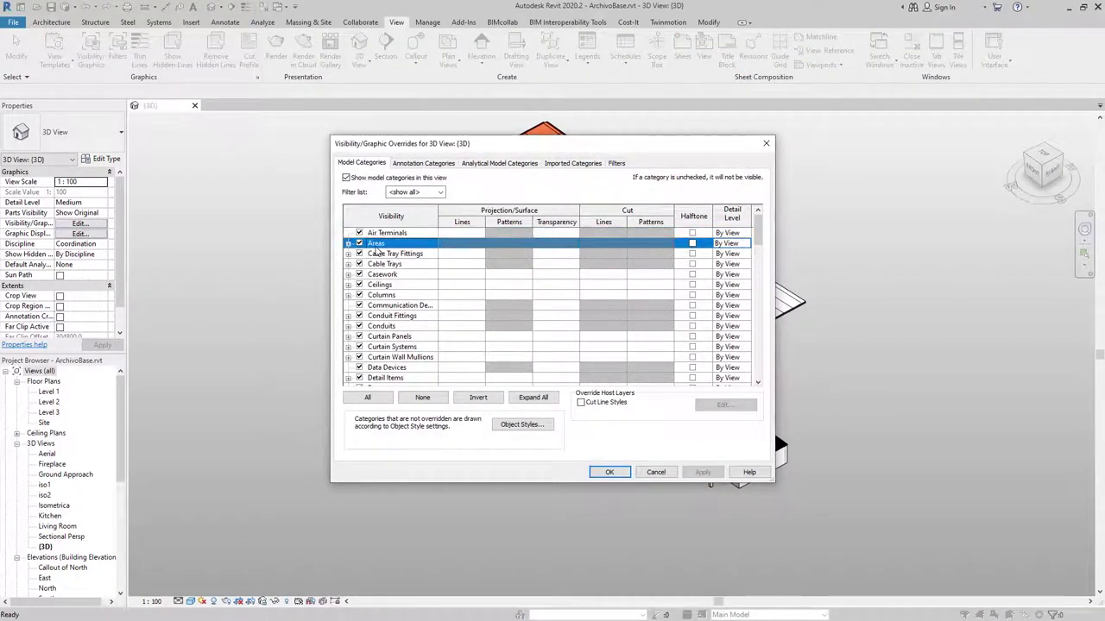
key(s)
scroll(399, 291, down, 2)
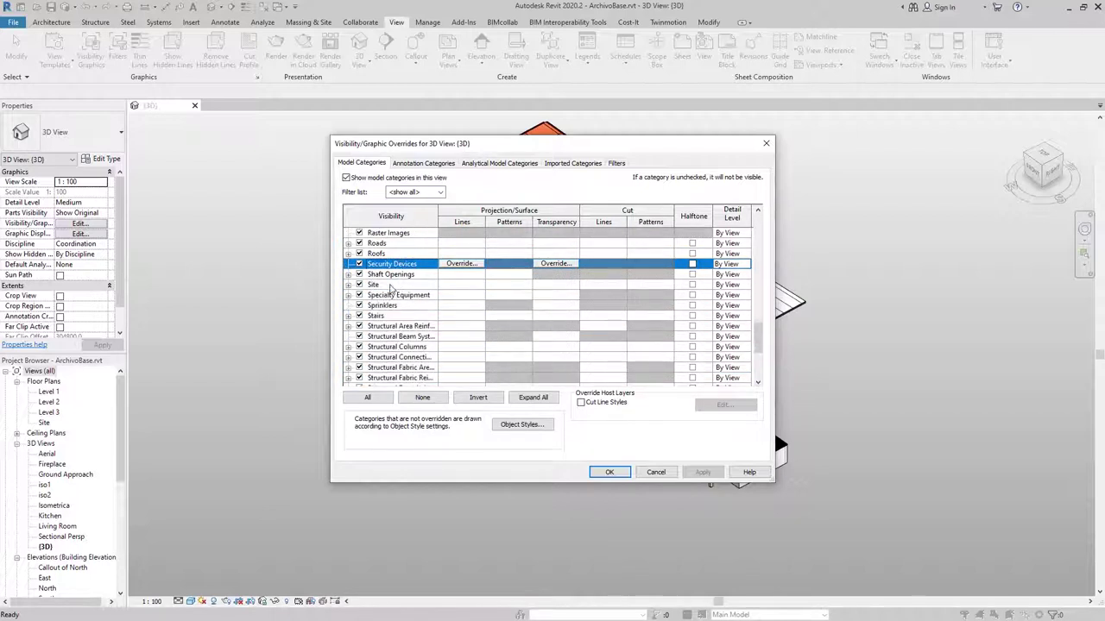
scroll(399, 291, down, 1)
click(348, 284)
scroll(448, 289, down, 1)
scroll(448, 289, down, 1)
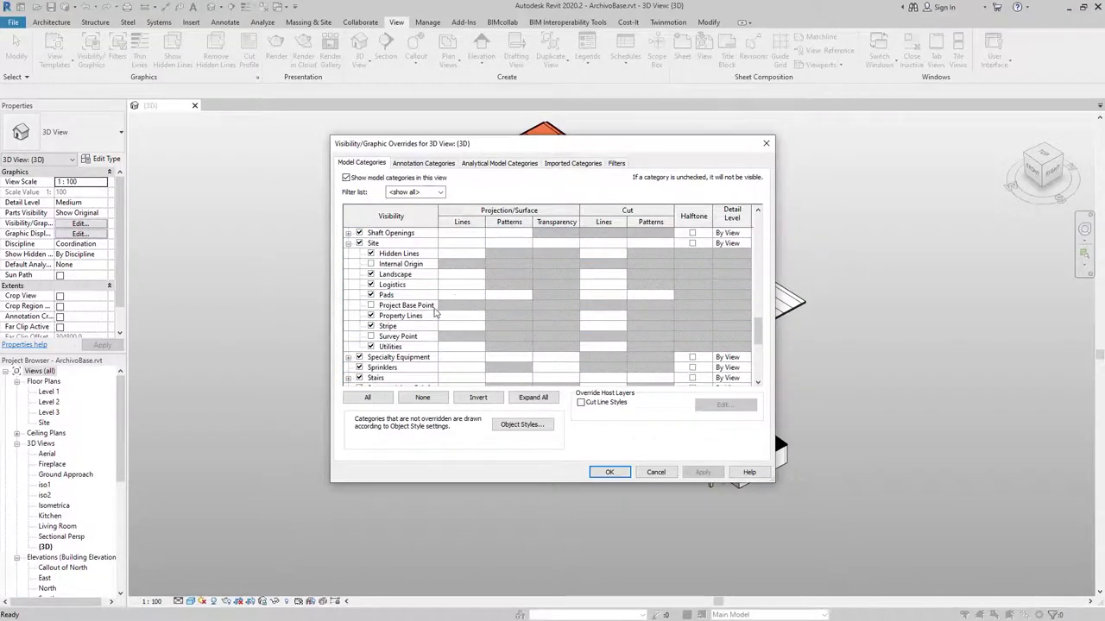
click(372, 336)
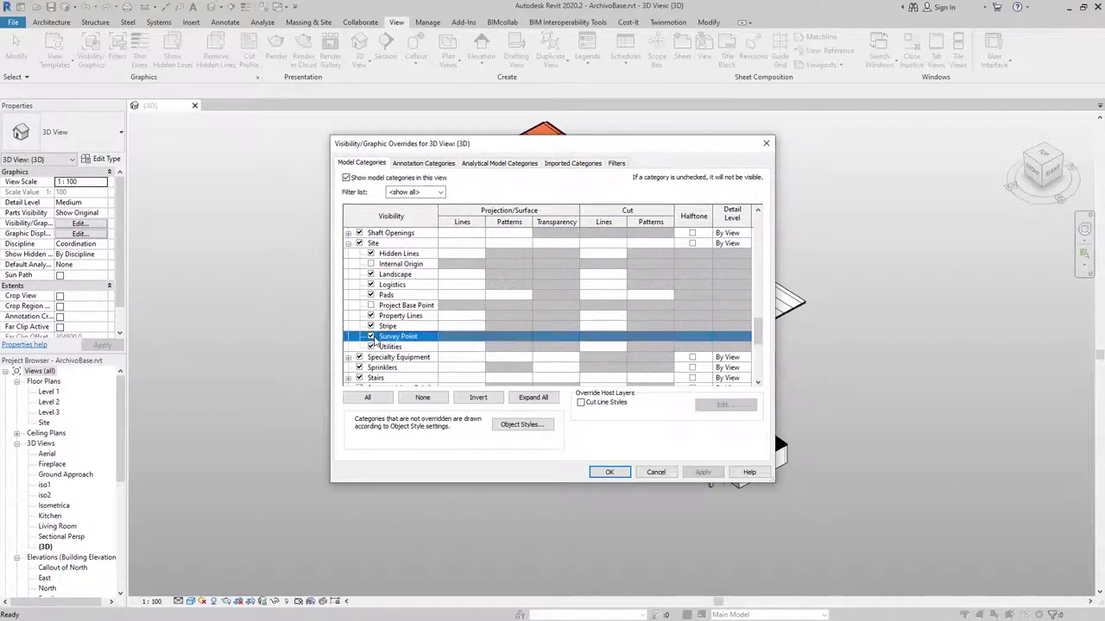
click(609, 472)
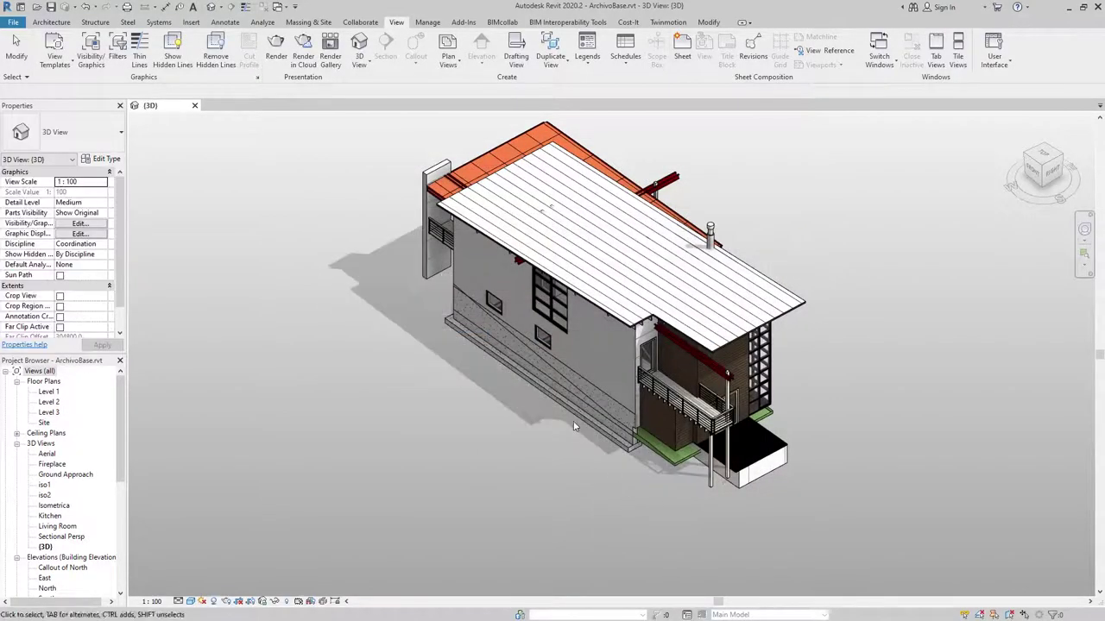
mouse_move(878, 464)
middle_down()
mouse_move(750, 407)
mouse_move(517, 430)
middle_up()
scroll(750, 407, down, 3)
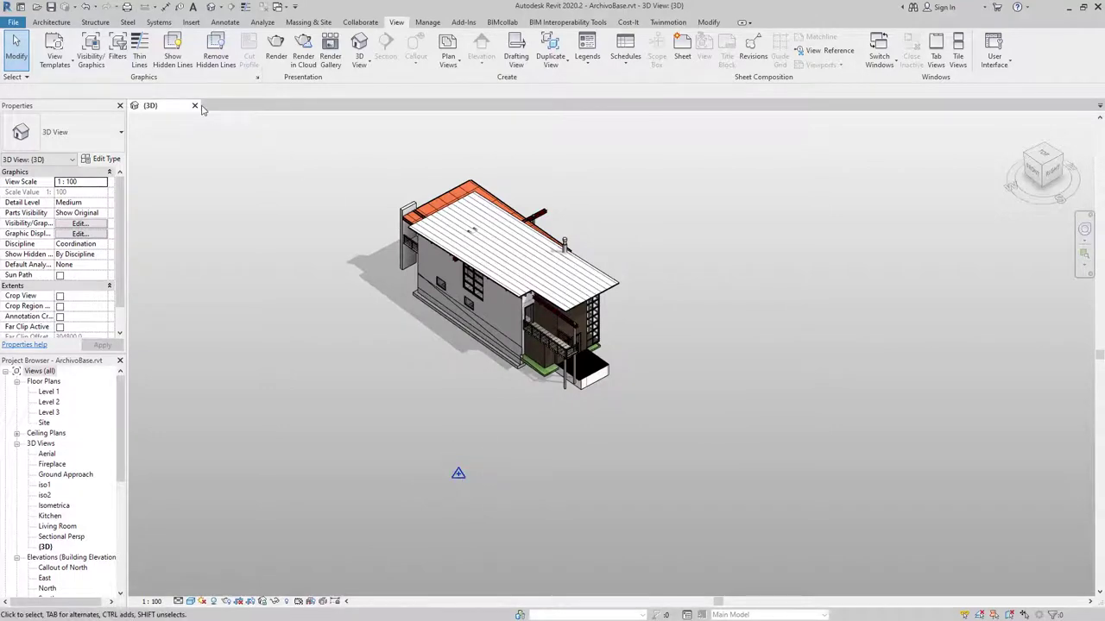
- Turn on Project Base Point visibility under Site via VV and zoom out to inspect
key(v)
key(v)
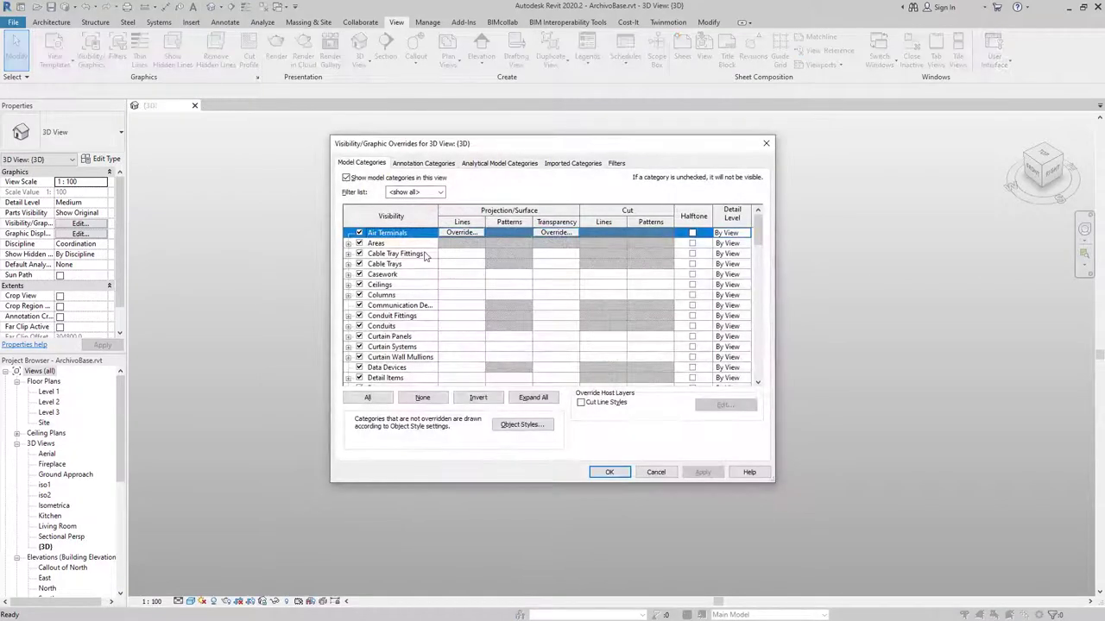
click(425, 256)
key(s)
scroll(413, 298, down, 1)
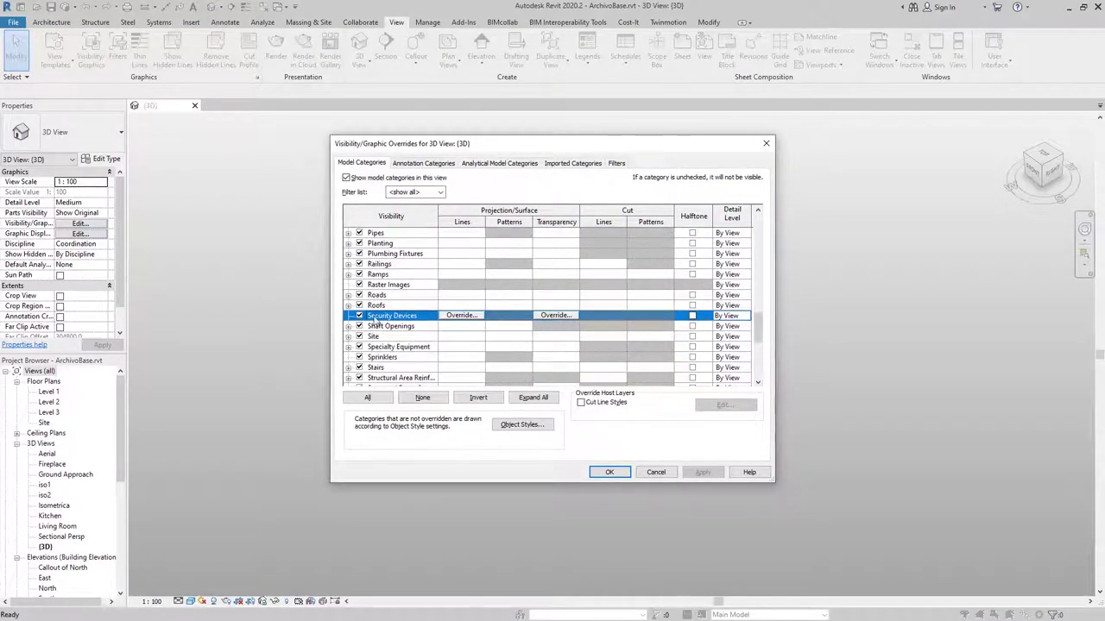
click(347, 337)
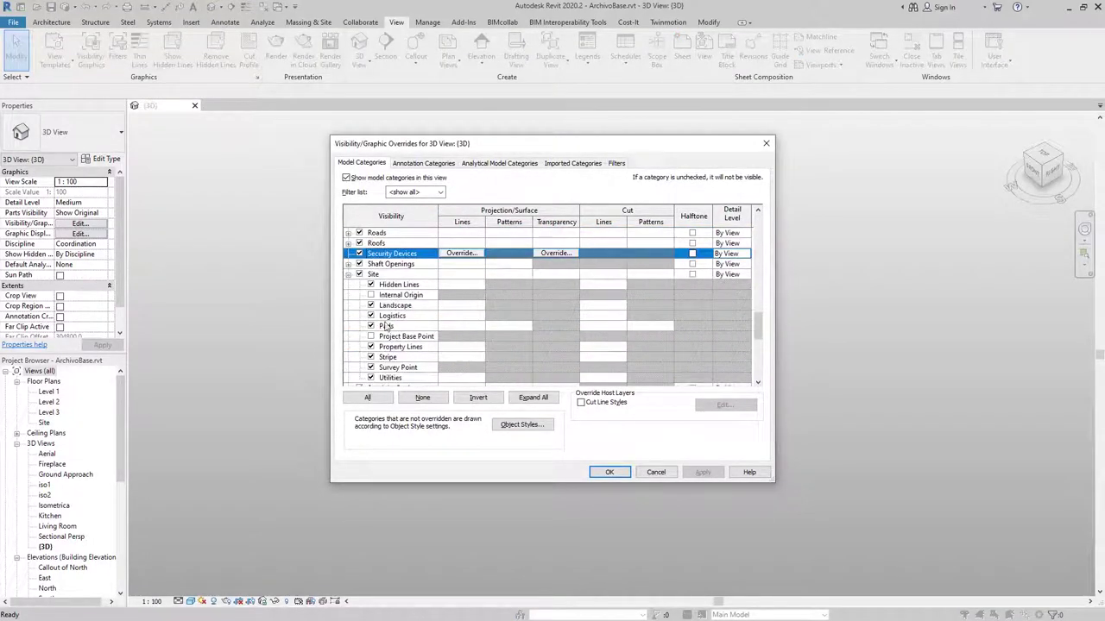
click(372, 336)
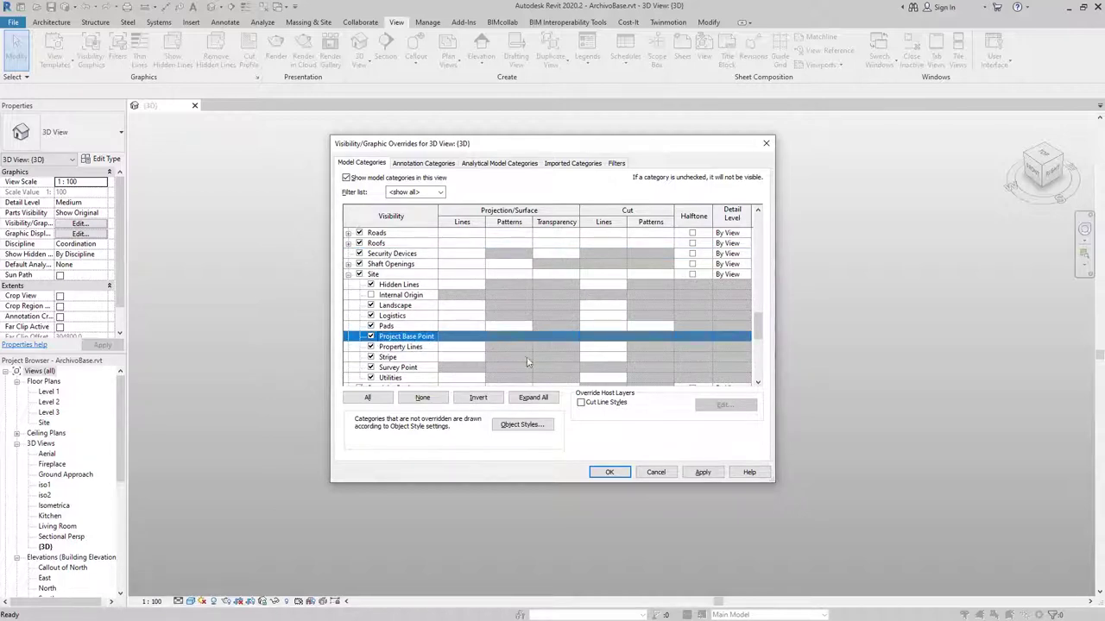
click(609, 472)
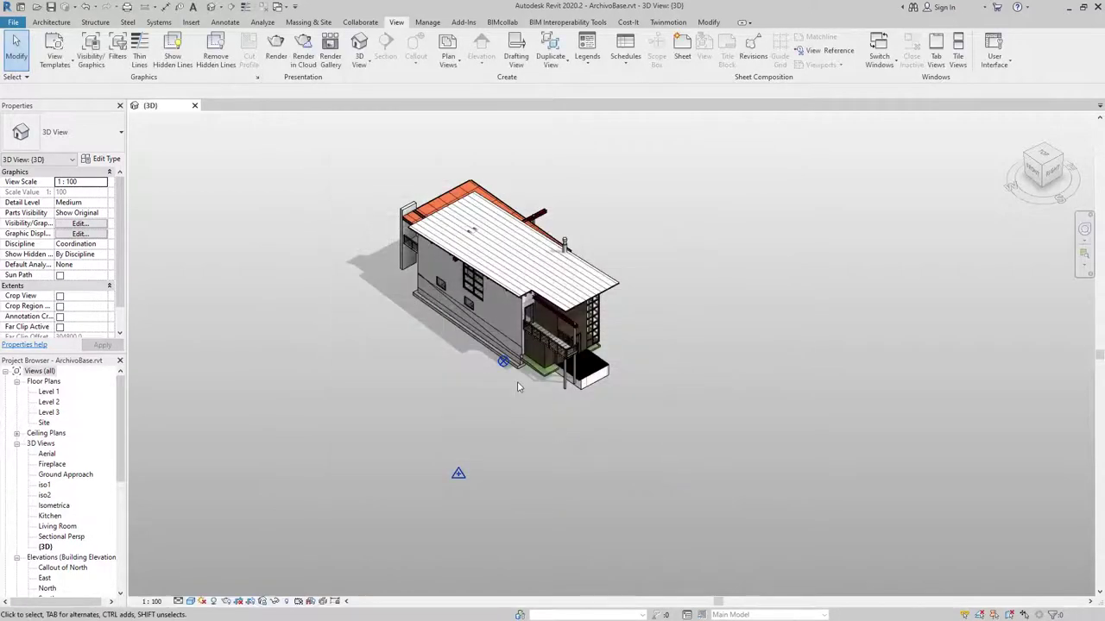
scroll(518, 388, up, 2)
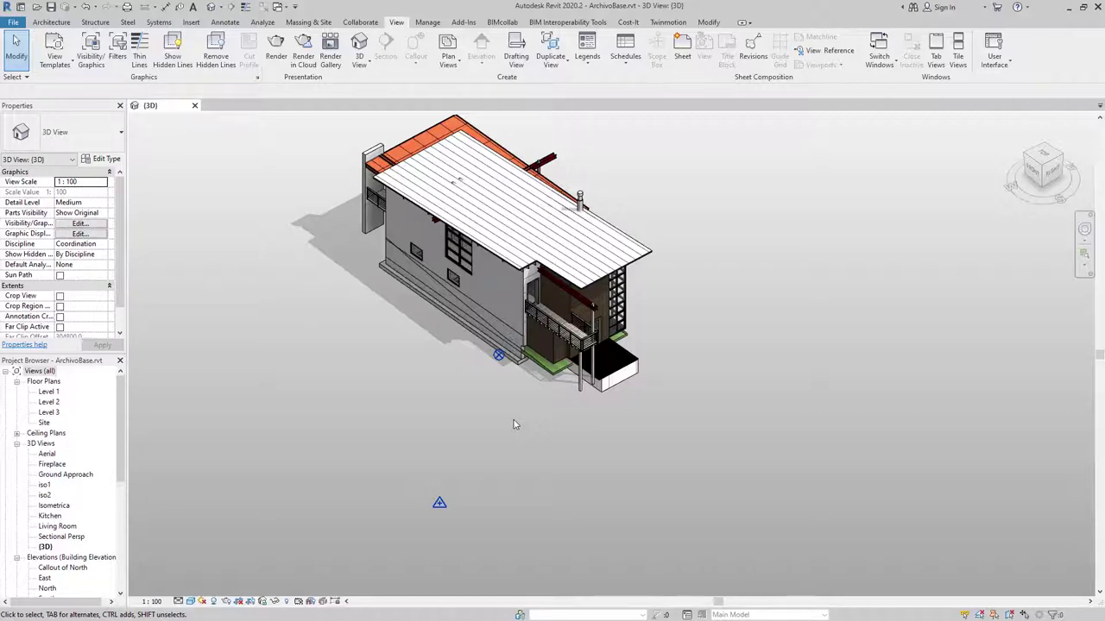
- In VV under Site, hide Survey Point and Project Base Point and show Internal Origin
key(v)
key(v)
click(412, 275)
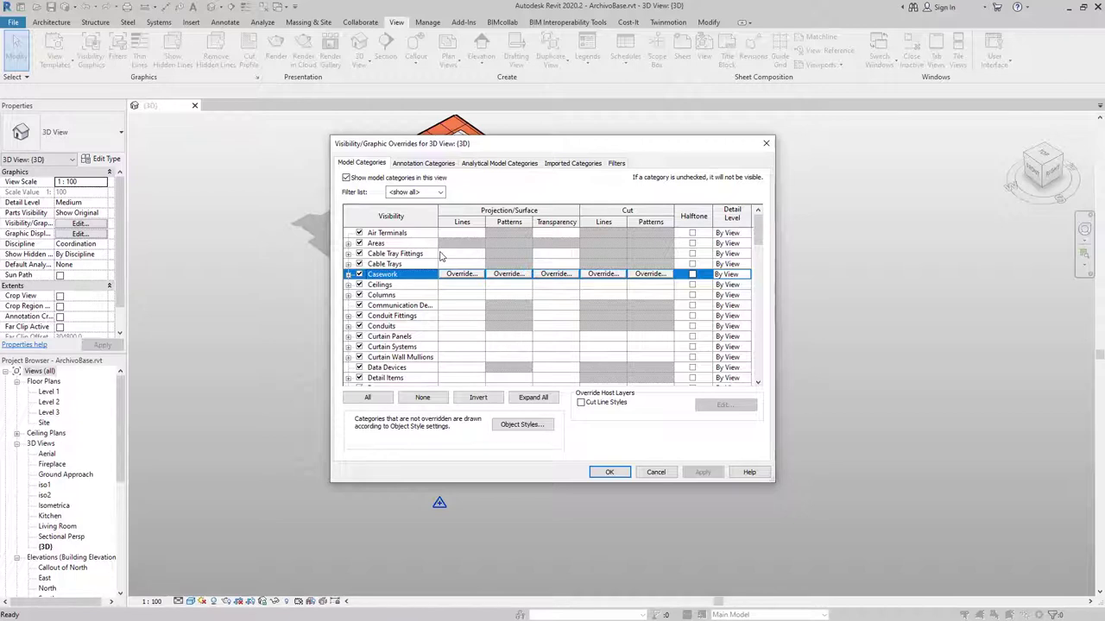
key(s)
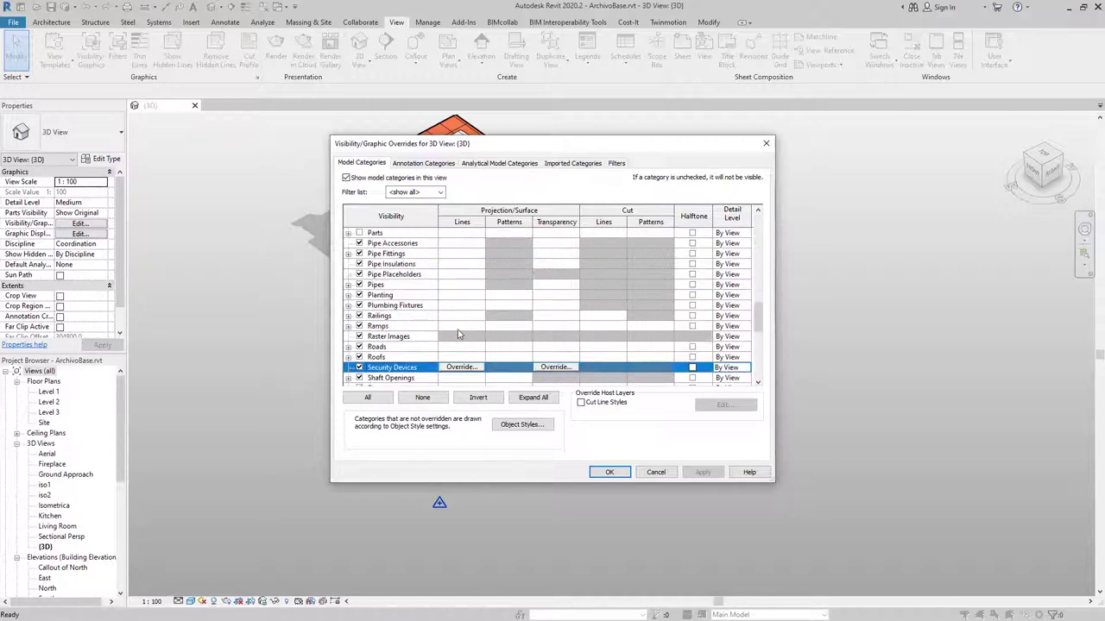
scroll(460, 334, down, 3)
scroll(386, 317, down, 1)
click(347, 285)
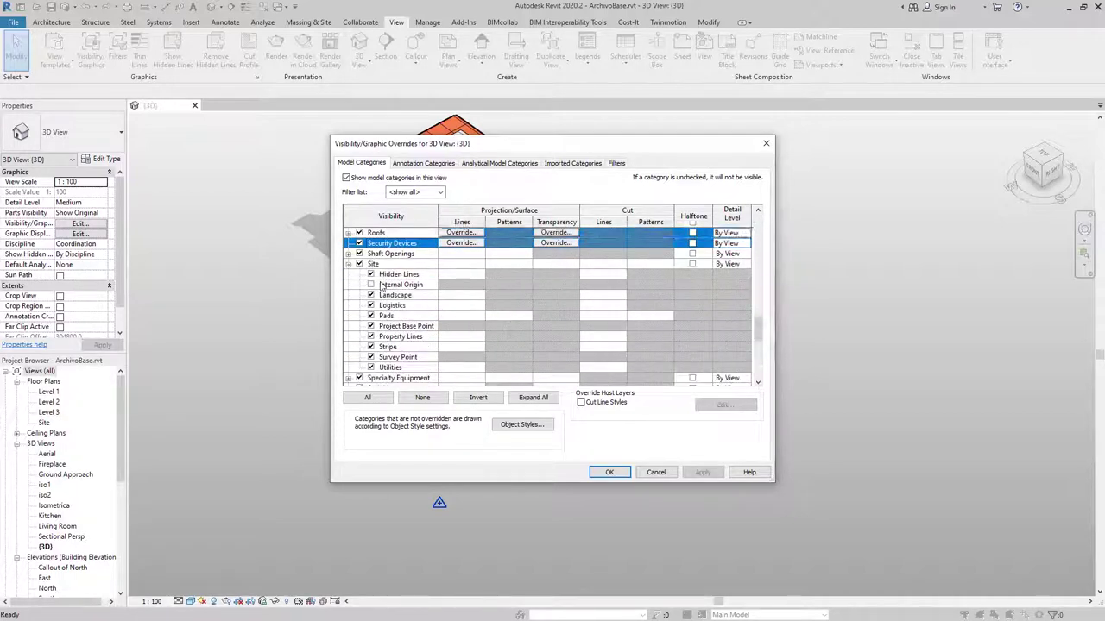
scroll(376, 285, down, 1)
click(370, 336)
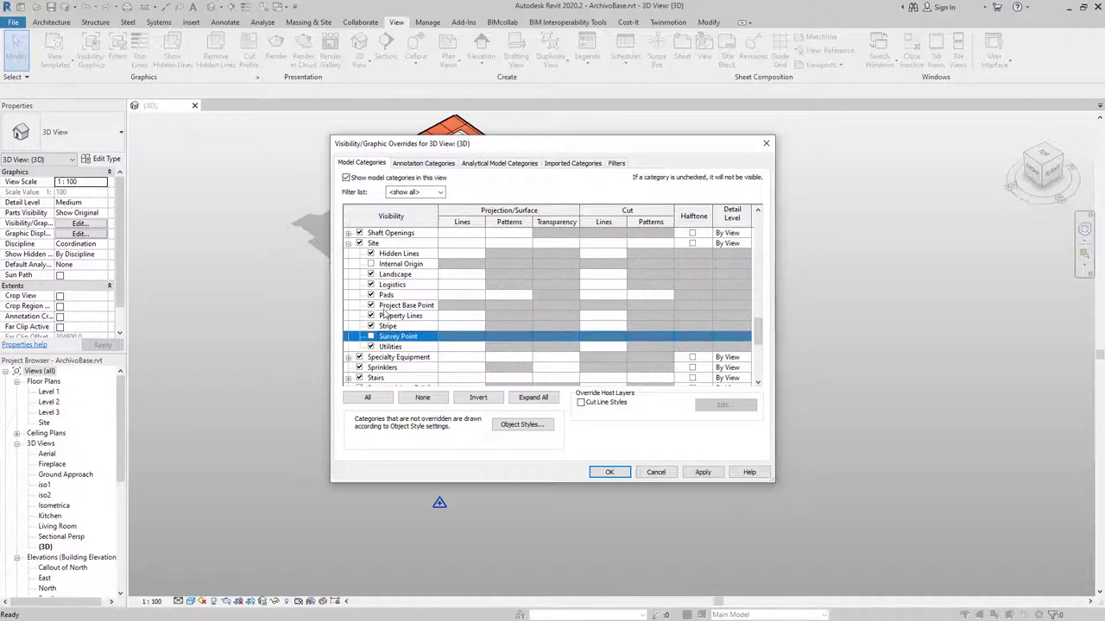
click(371, 306)
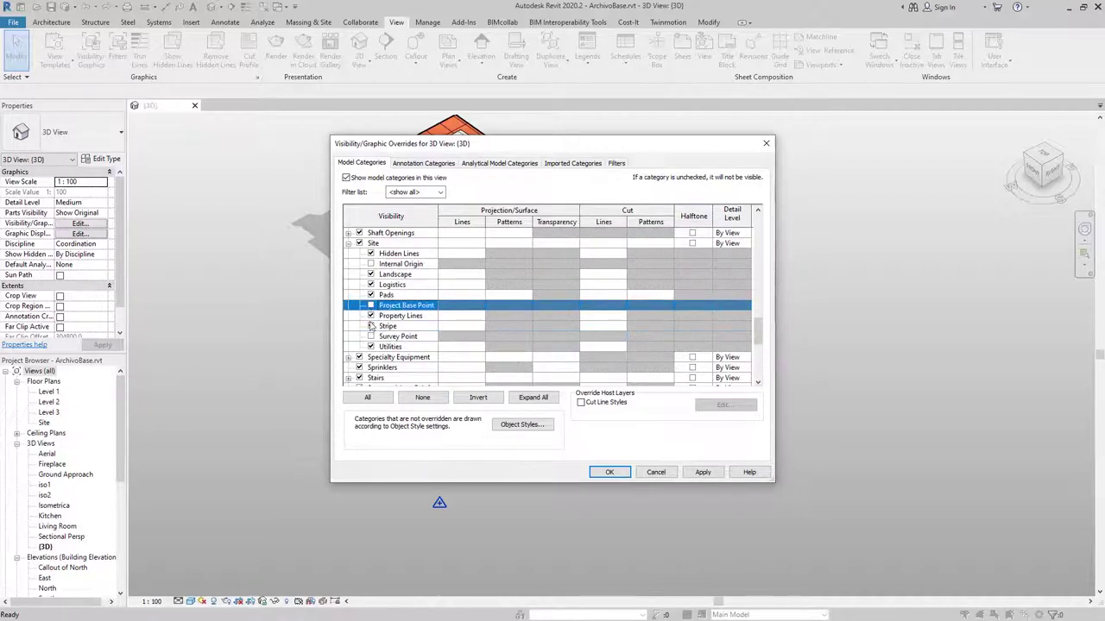
click(371, 263)
click(608, 474)
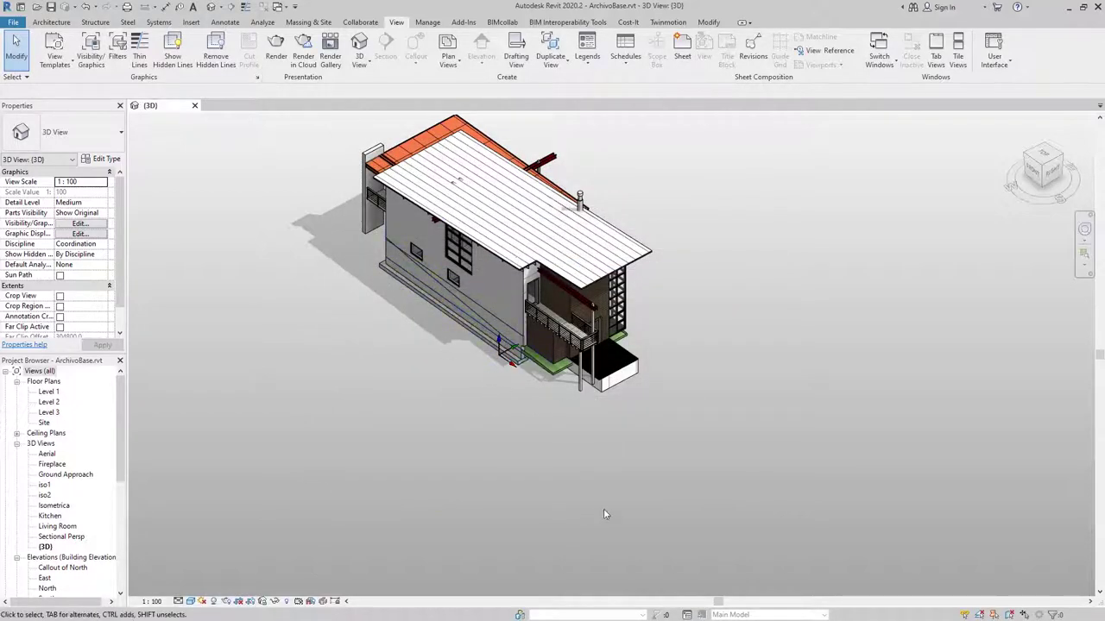
- Orbit around the house to inspect the internal origin marker at its corner
mouse_move(483, 420)
shift+middle_down()
mouse_move(523, 419)
mouse_move(575, 451)
shift+middle_up()
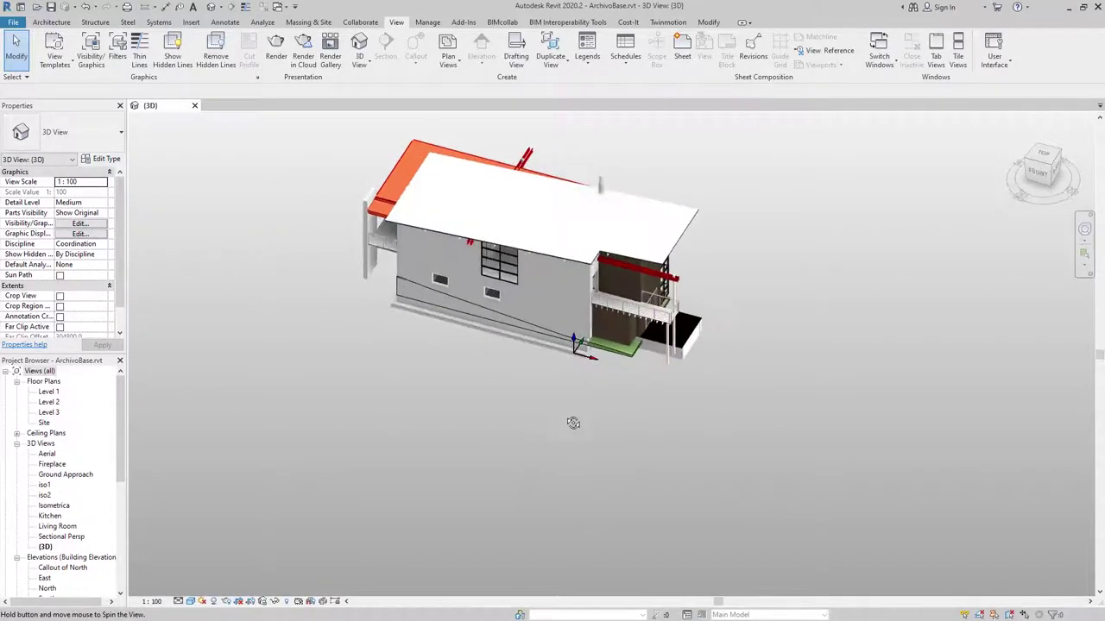
scroll(604, 377, up, 4)
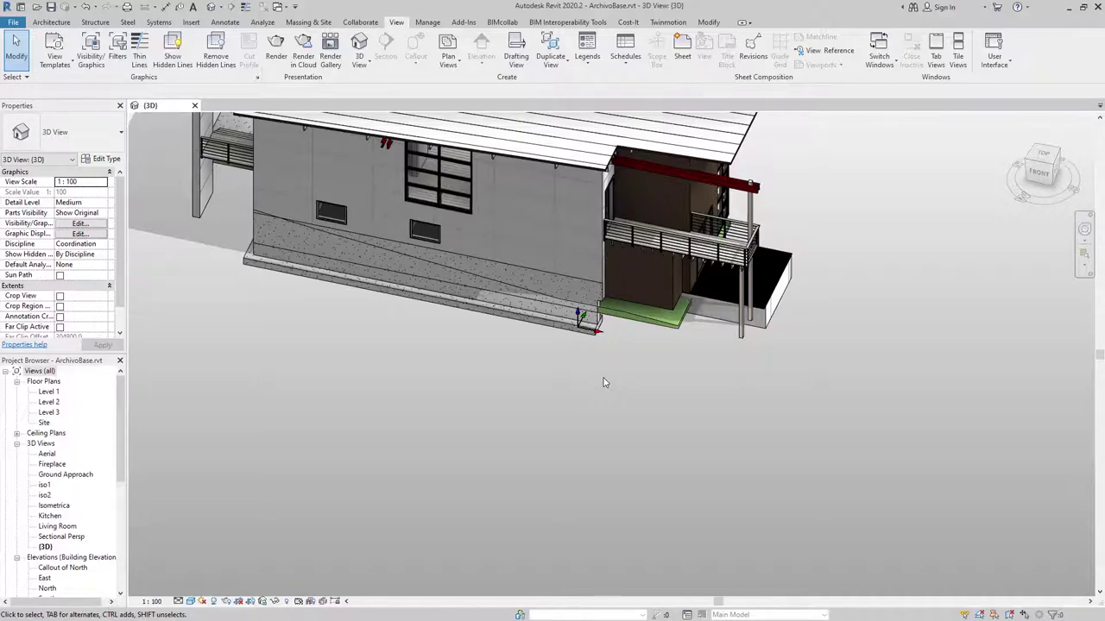
mouse_move(604, 383)
shift+middle_down()
mouse_move(631, 368)
mouse_move(463, 373)
mouse_move(298, 263)
shift+middle_up()
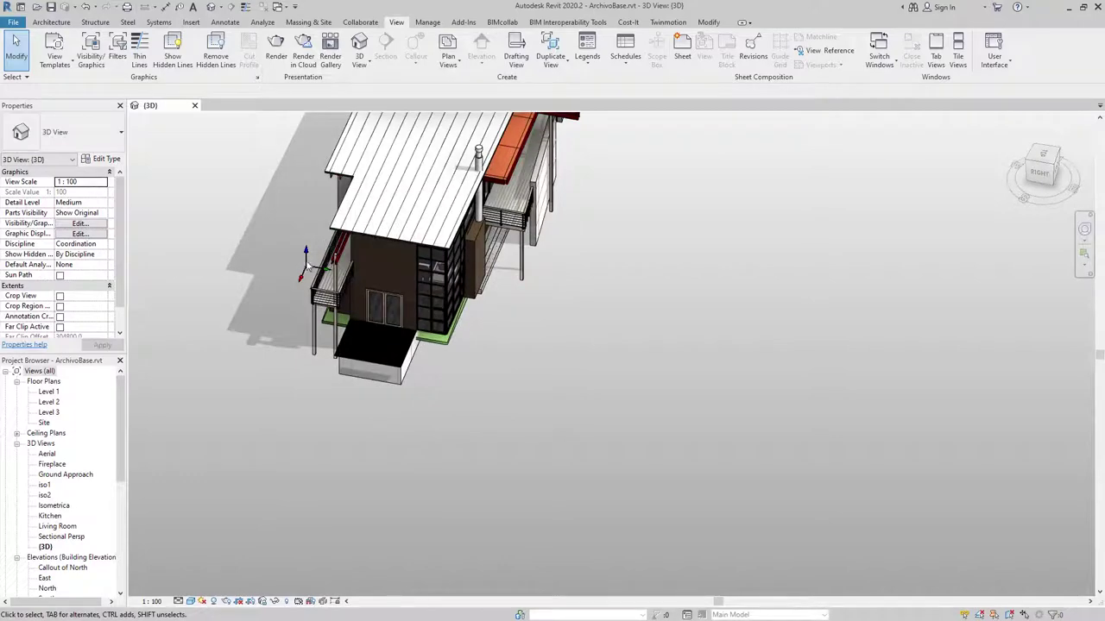
mouse_move(428, 306)
shift+middle_down()
mouse_move(636, 348)
mouse_move(714, 458)
shift+middle_up()
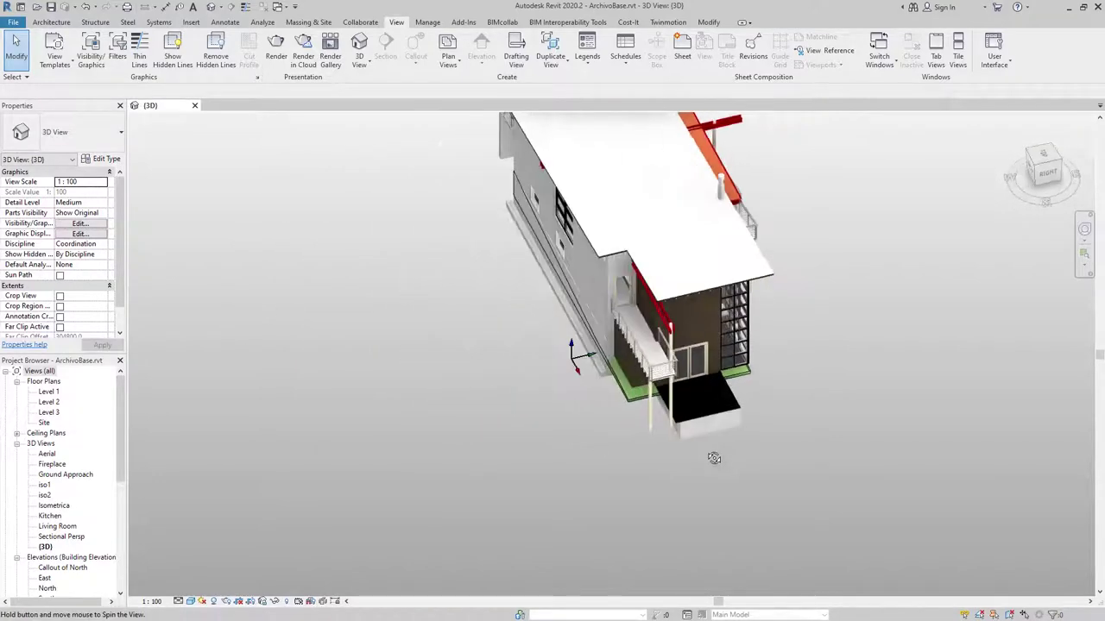
key(v)
key(v)
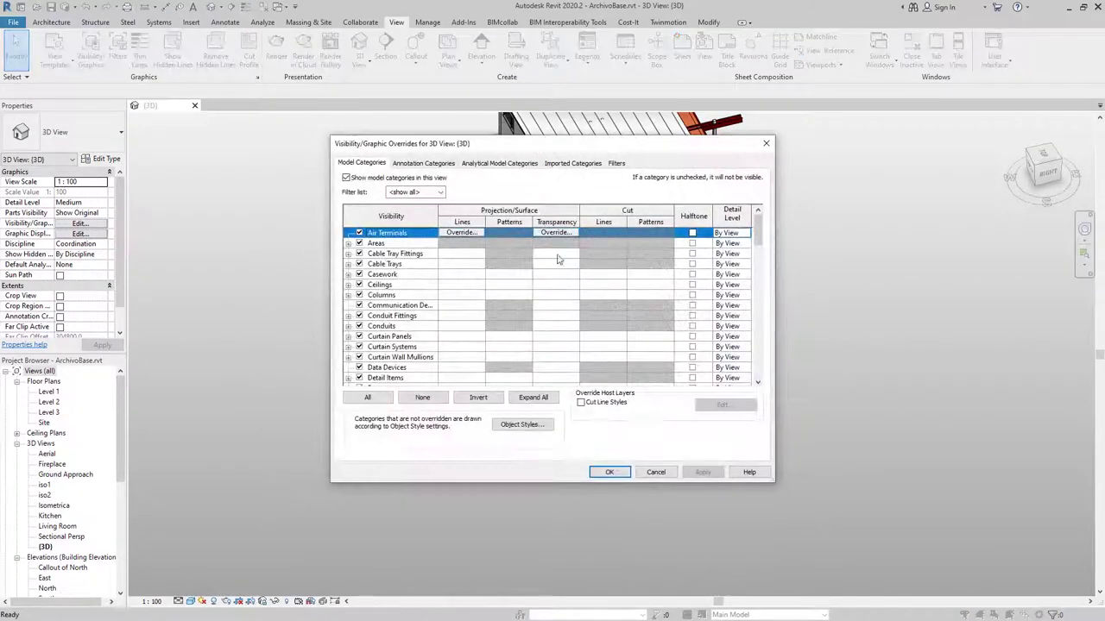
click(397, 279)
key(s)
scroll(397, 281, down, 2)
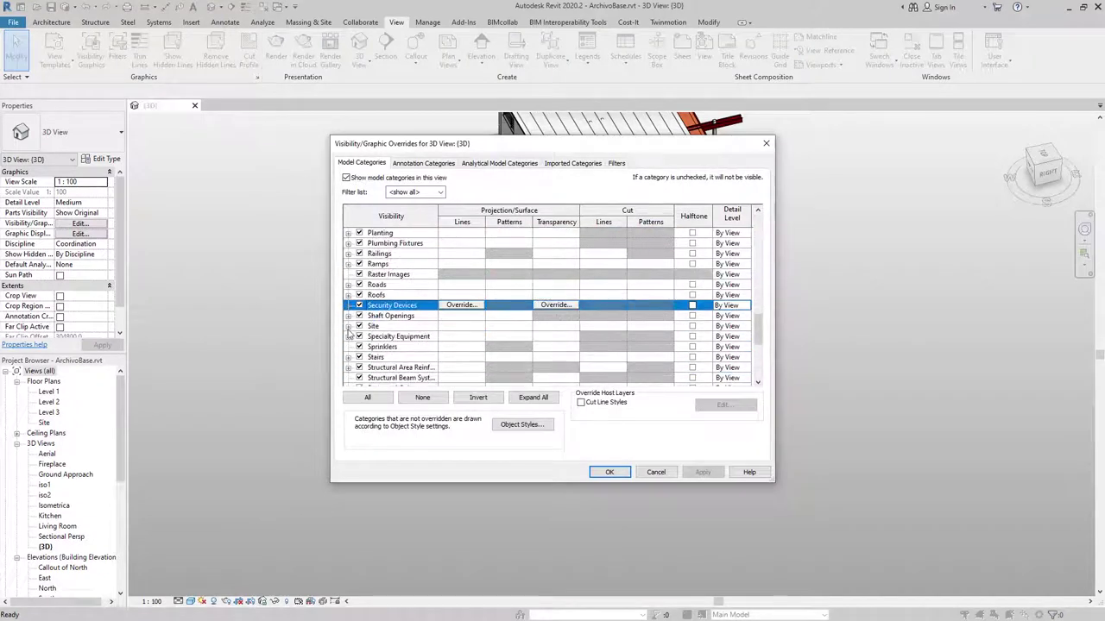
click(348, 326)
scroll(371, 341, down, 1)
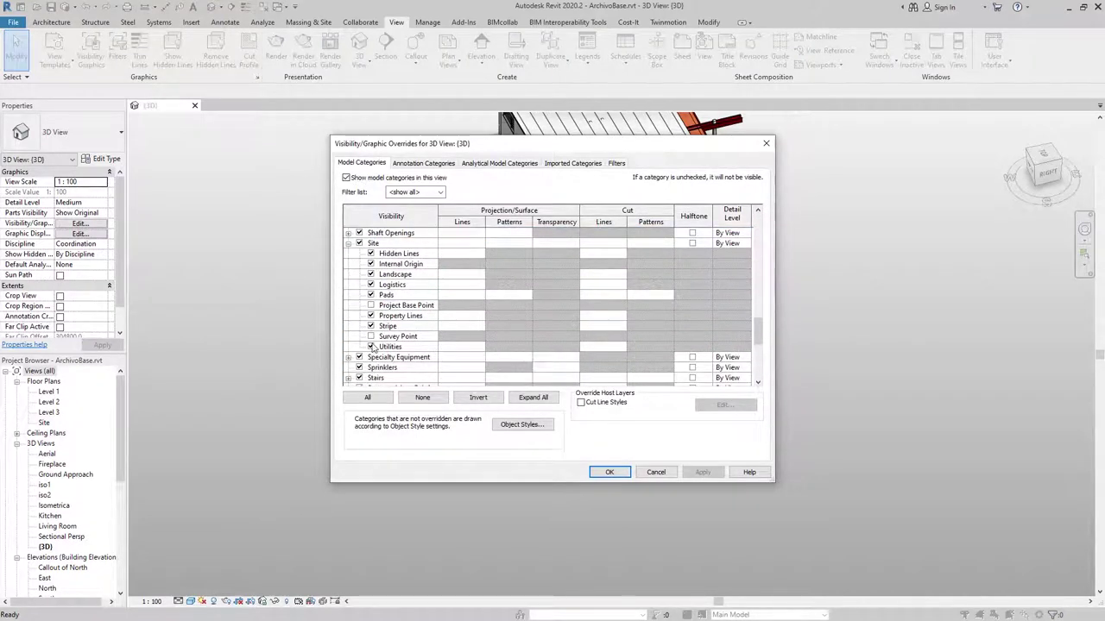
click(372, 337)
ctrl+click(371, 265)
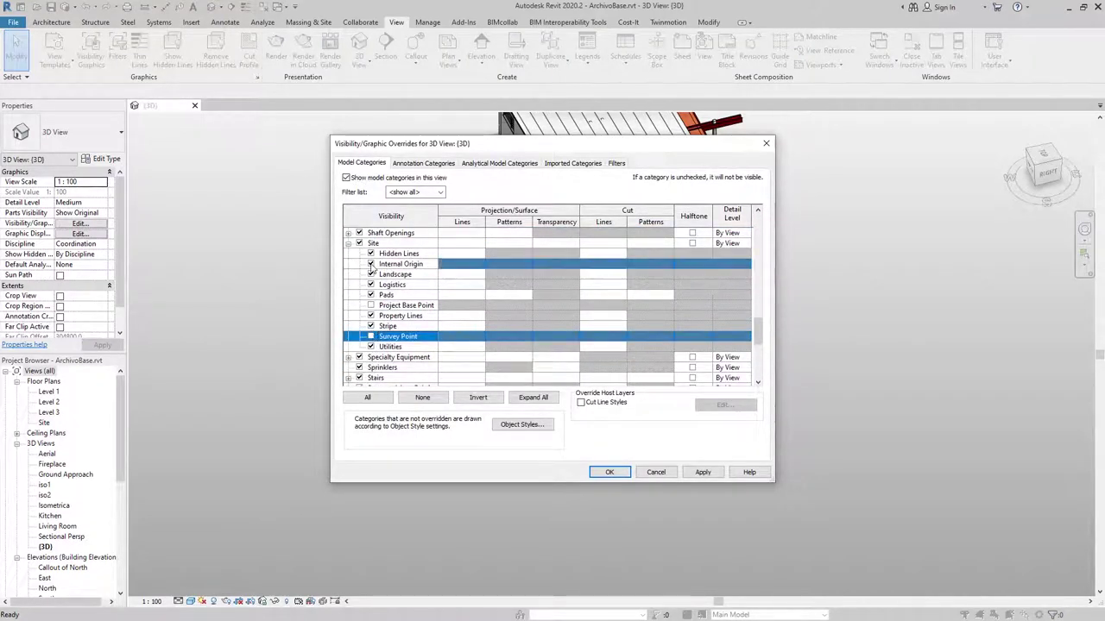
click(371, 264)
click(371, 306)
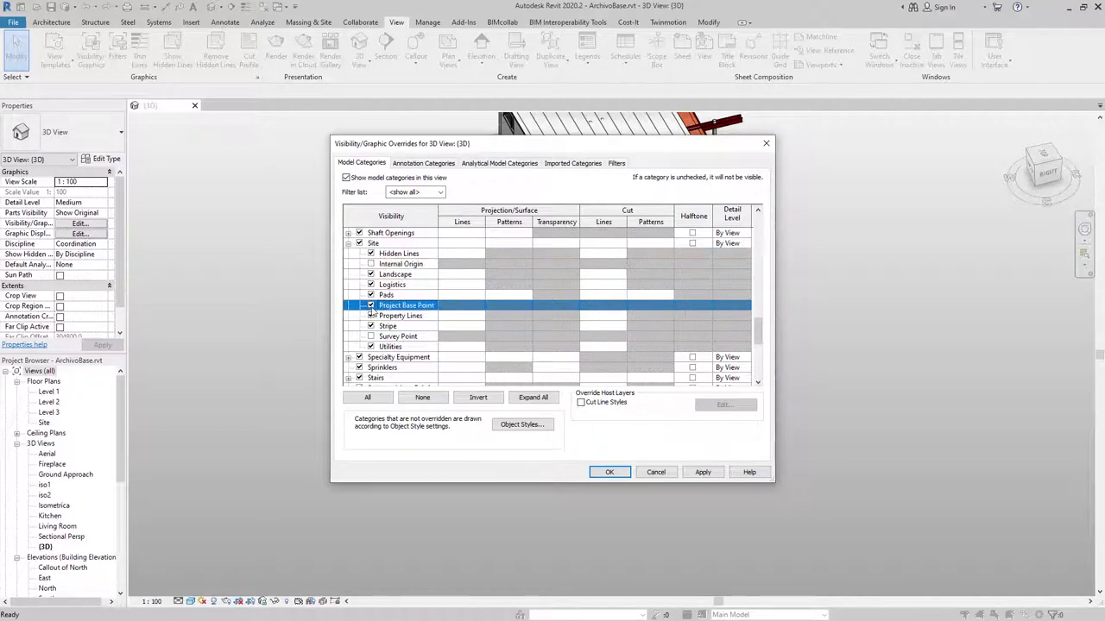
click(618, 480)
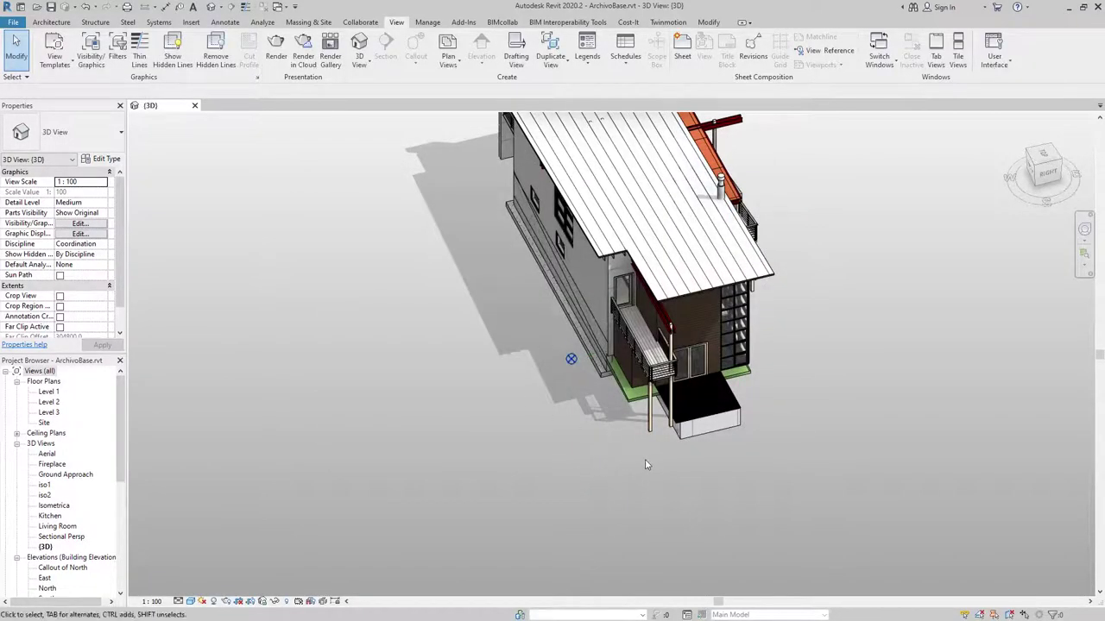
shift+middle_drag(644, 465, 627, 424)
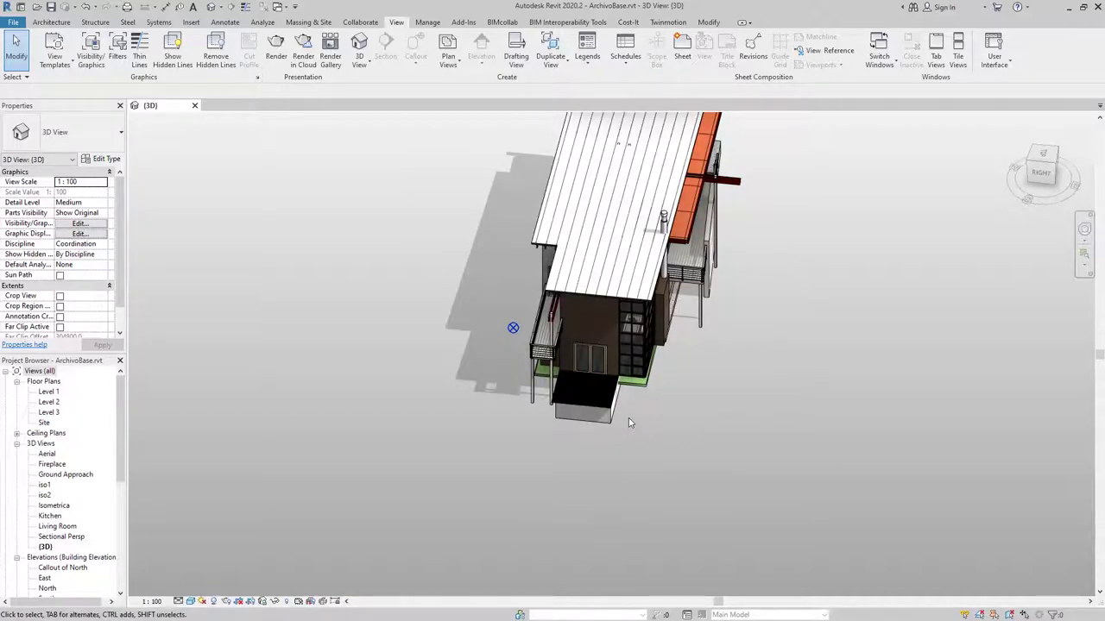
mouse_move(628, 422)
shift+middle_down()
mouse_move(745, 462)
mouse_move(873, 441)
shift+middle_up()
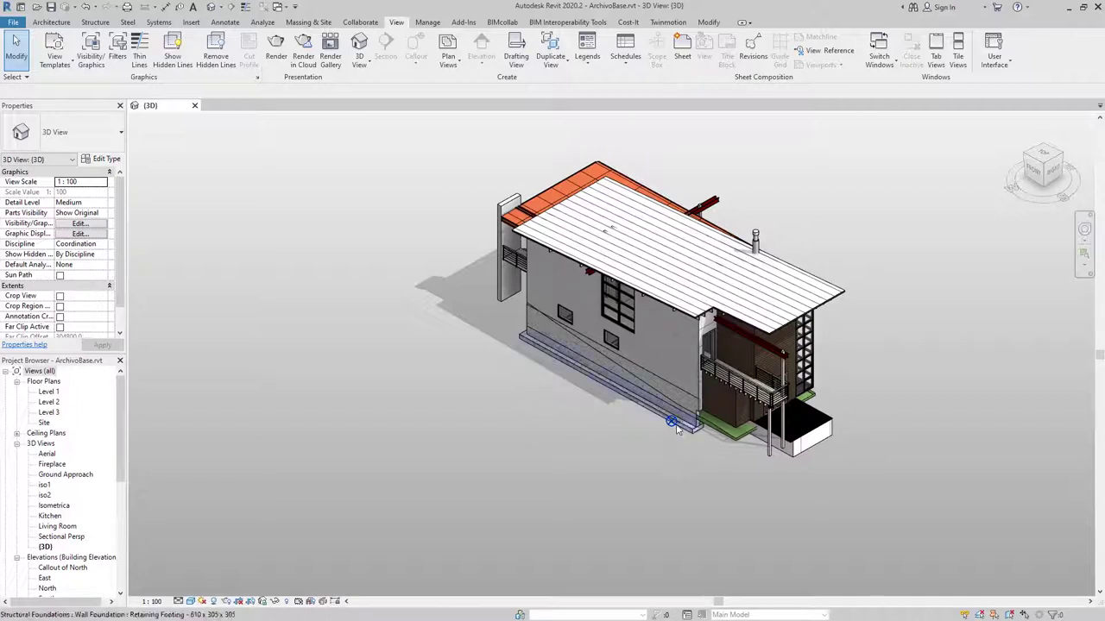
scroll(681, 419, down, 2)
mouse_move(682, 417)
shift+middle_down()
mouse_move(623, 409)
mouse_move(568, 433)
mouse_move(648, 433)
shift+middle_up()
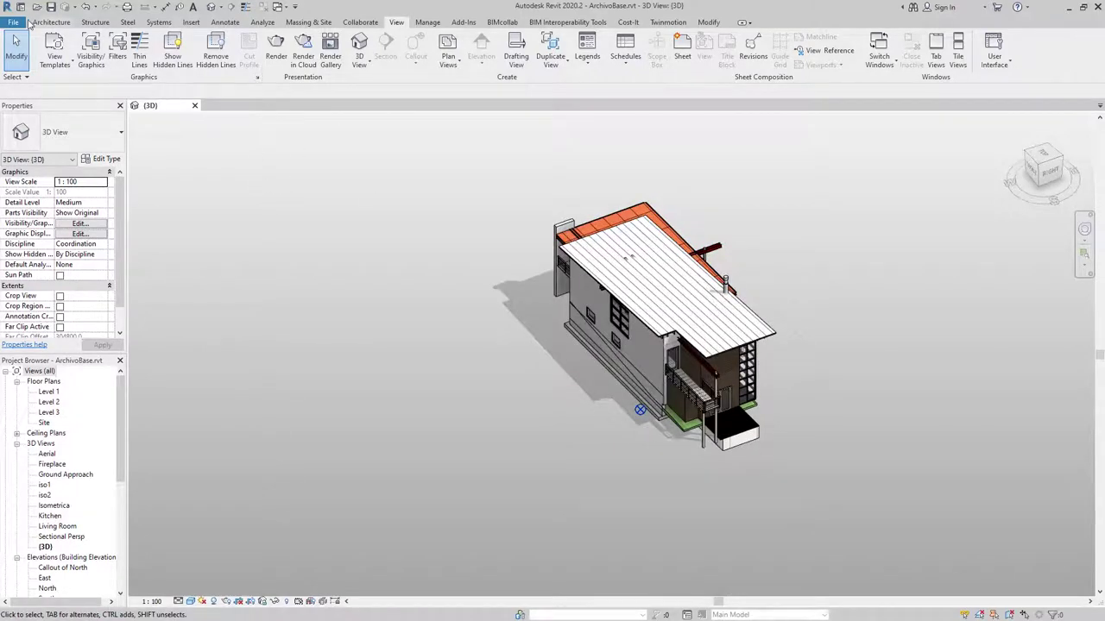
- Export the model to the desktop as ArchivoBase.ifc using the In-Session Setup
click(14, 22)
mouse_move(41, 188)
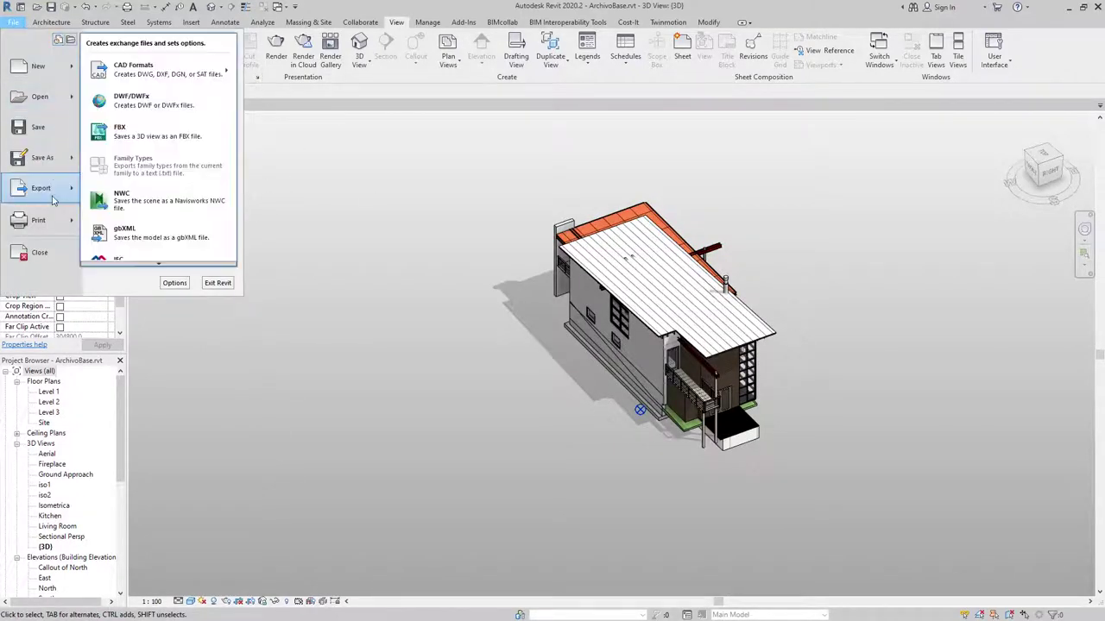
click(142, 260)
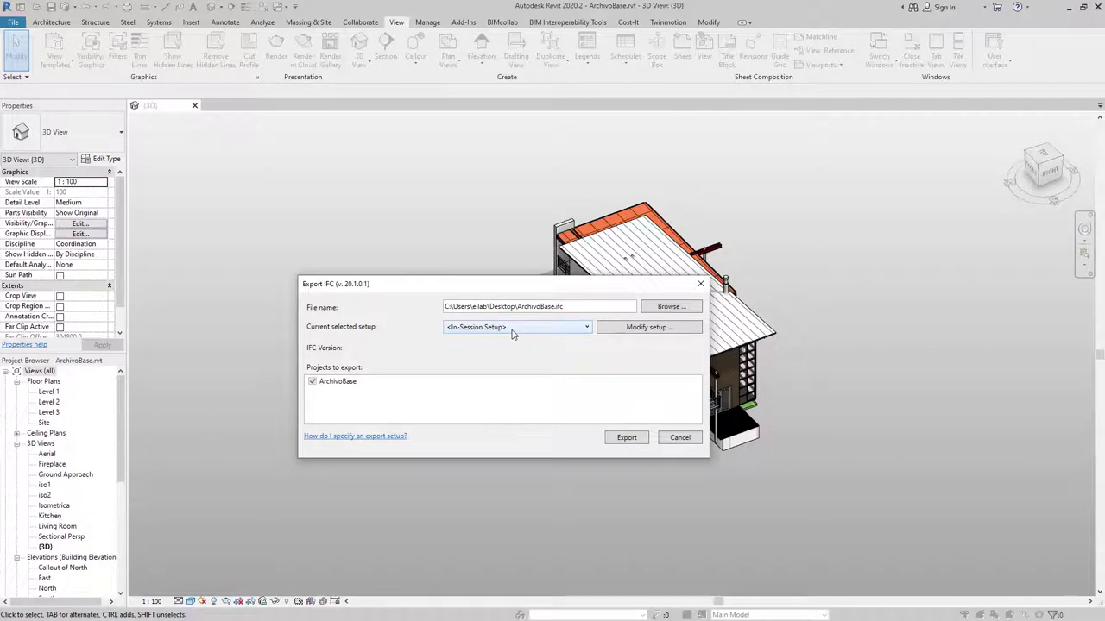
click(680, 437)
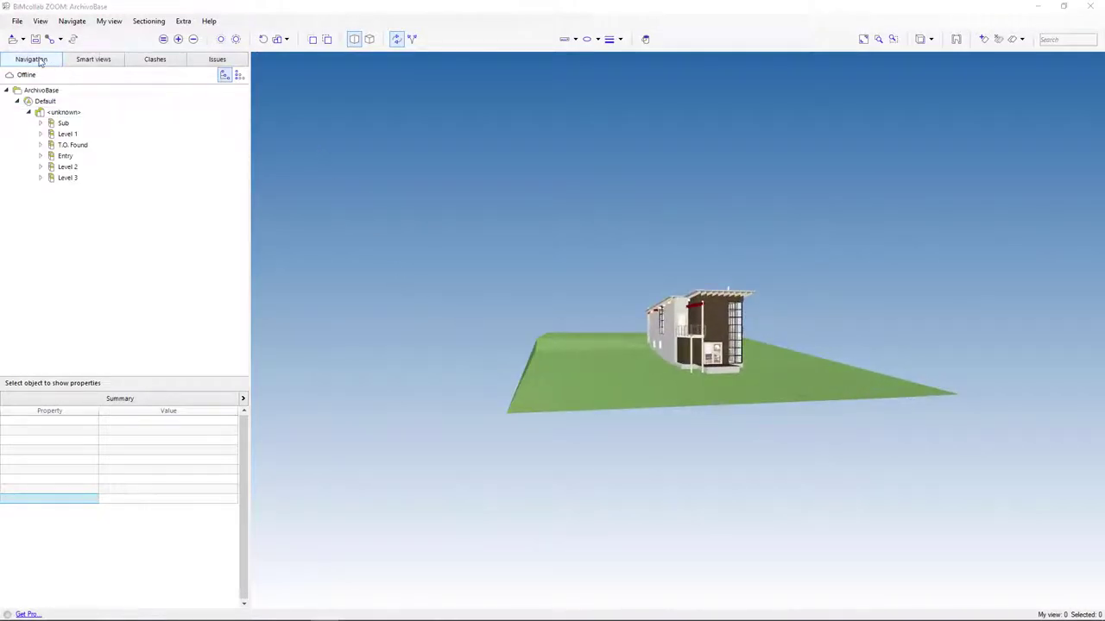
- Apply 3.2 Posición from Local > Manual de Entrega de Información básica BIM and orbit the red model
click(99, 59)
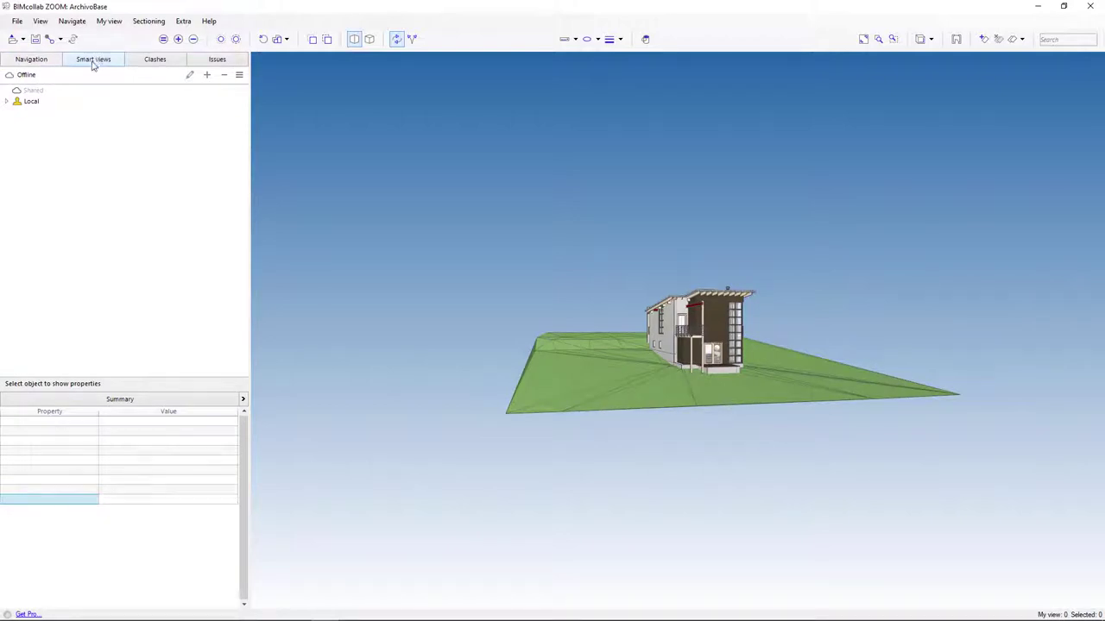
click(7, 101)
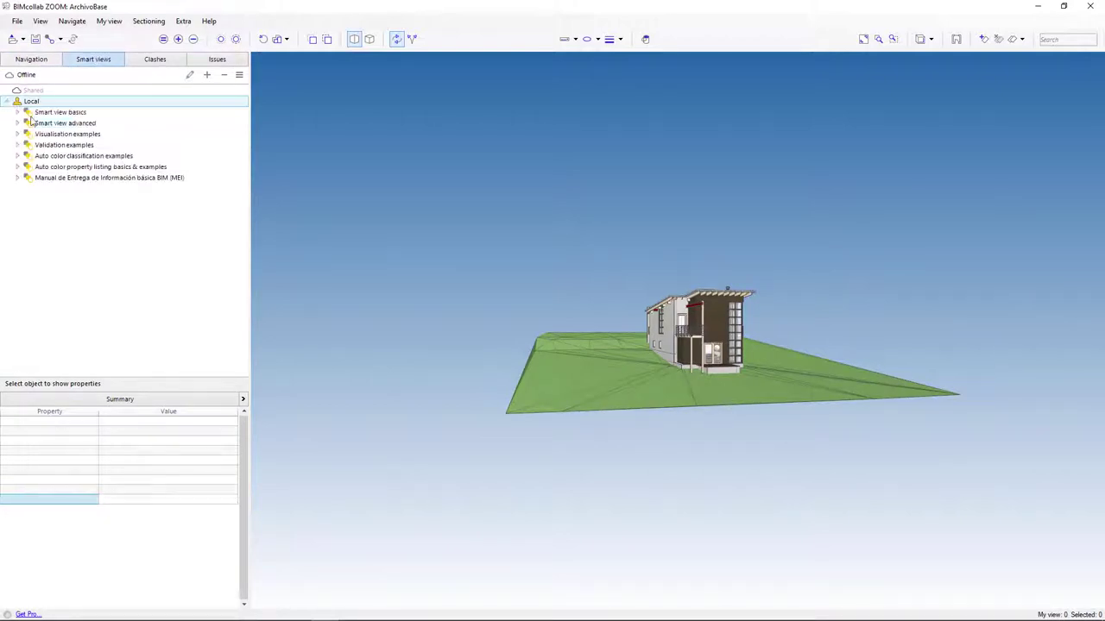
click(38, 178)
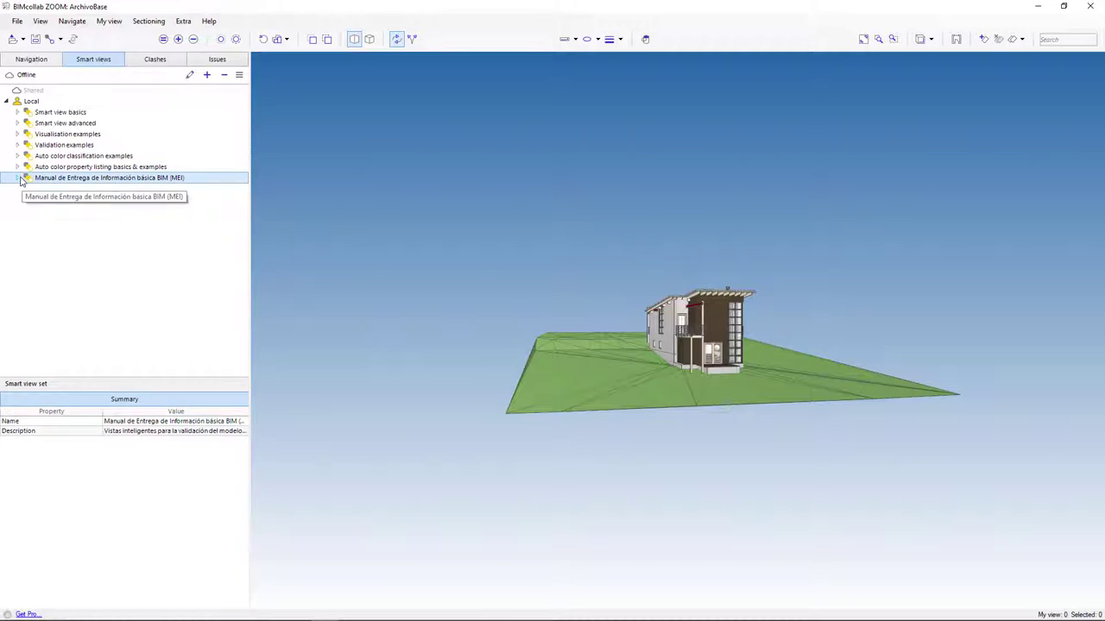
click(17, 178)
click(69, 200)
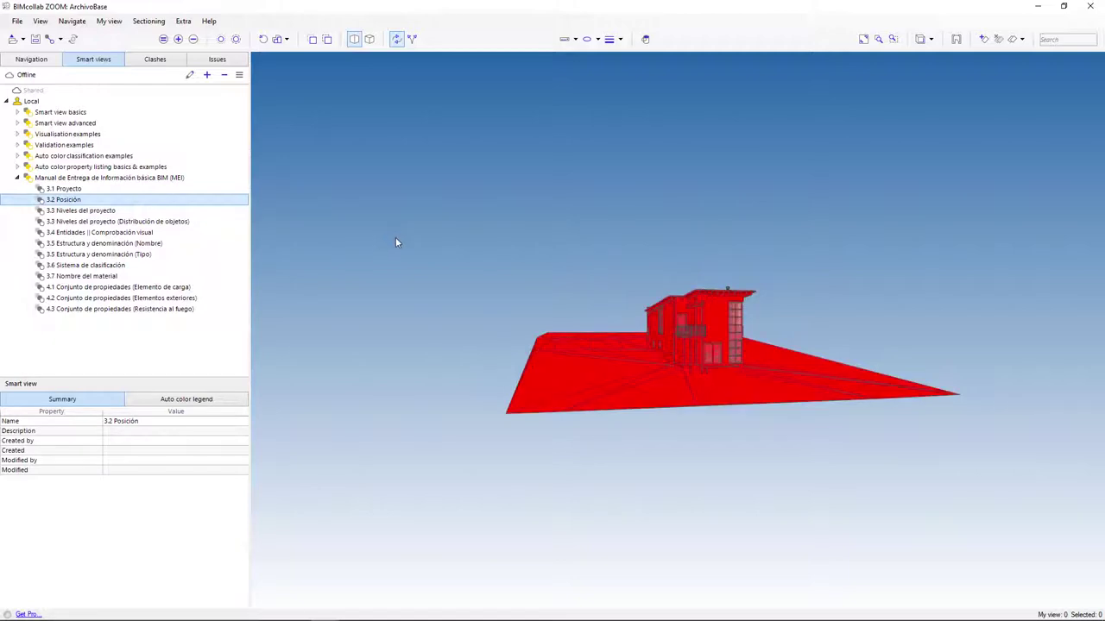
drag(395, 242, 592, 246)
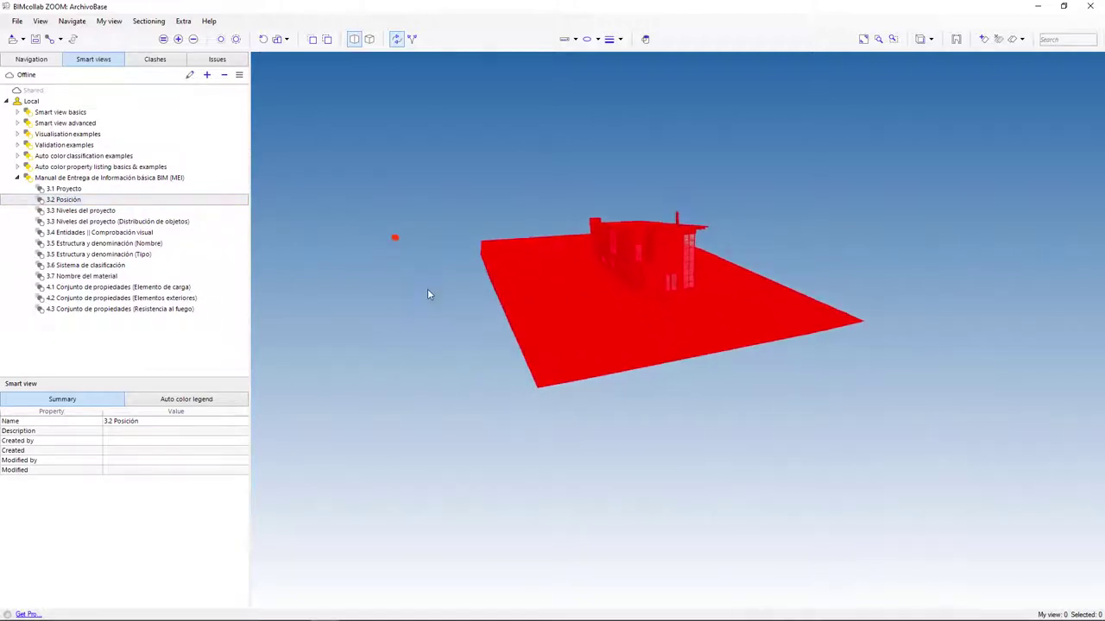
scroll(591, 244, up, 2)
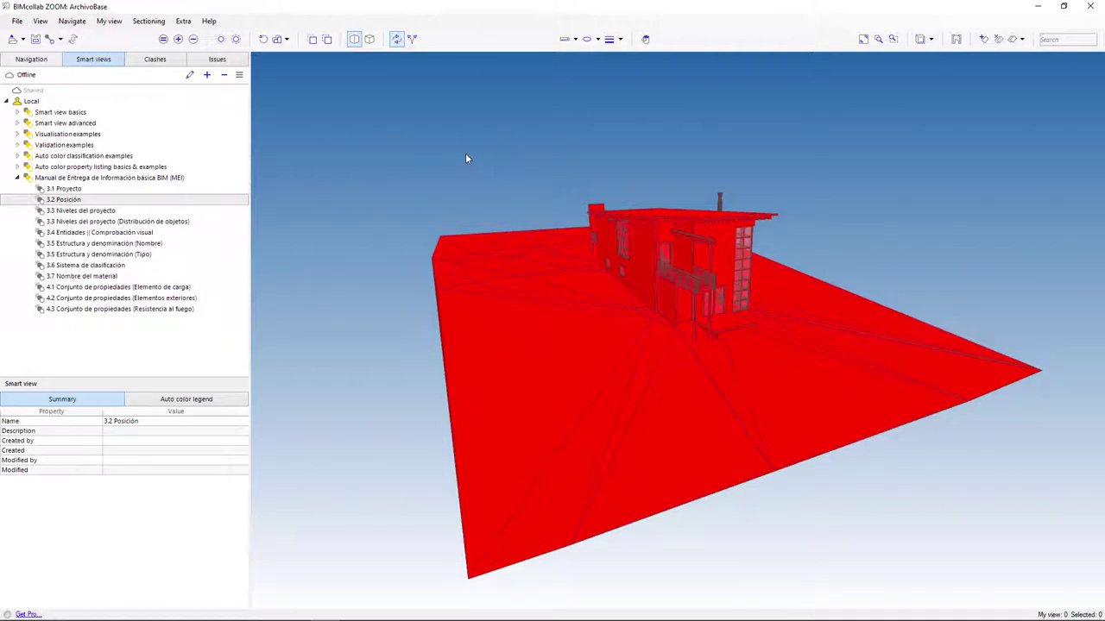
- Review the 3.2 Posición rules requiring Global X, Y and Z of 0 mm, then return to Navigation
right_click(74, 199)
click(101, 233)
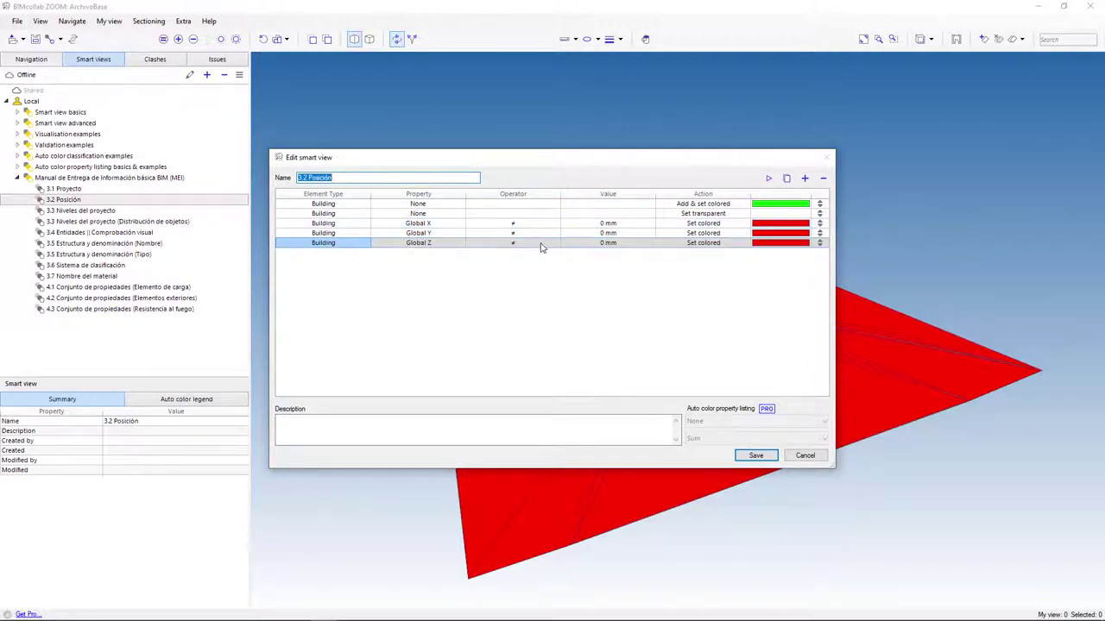
click(870, 302)
click(804, 455)
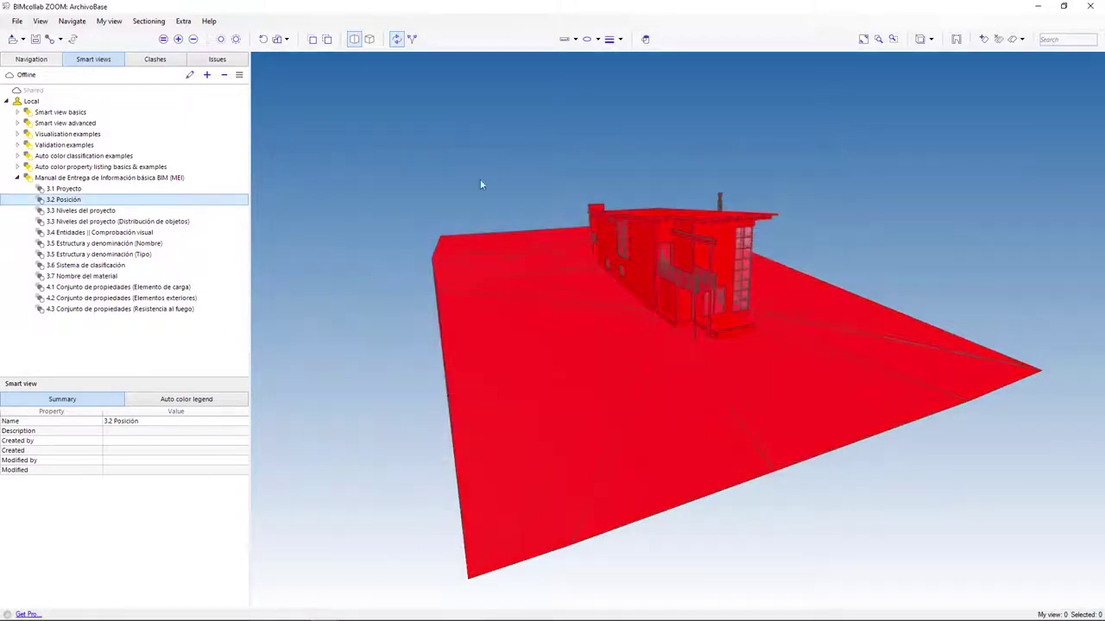
click(21, 60)
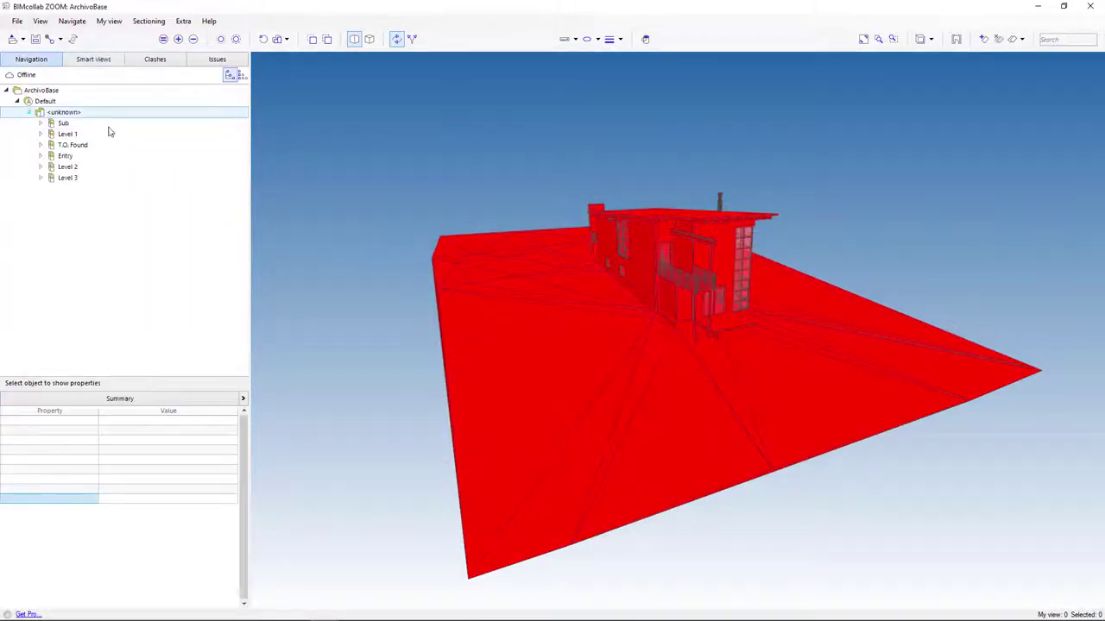
- Read the building's Location (Global X 10,672 mm, Global Y 12,813 mm), then switch back to Revit
click(74, 114)
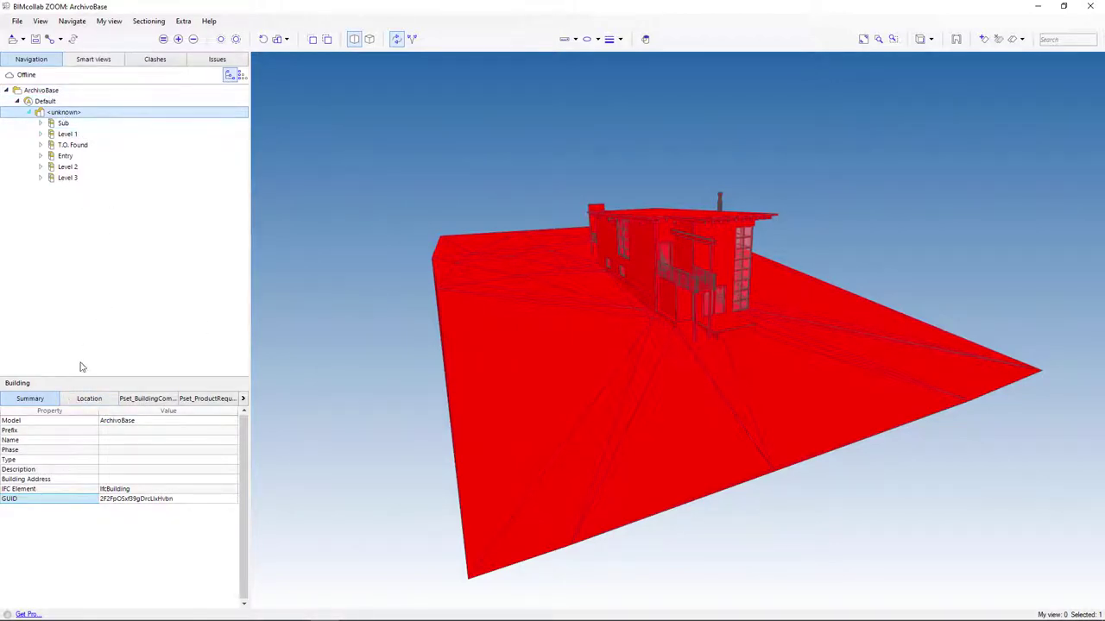
click(87, 399)
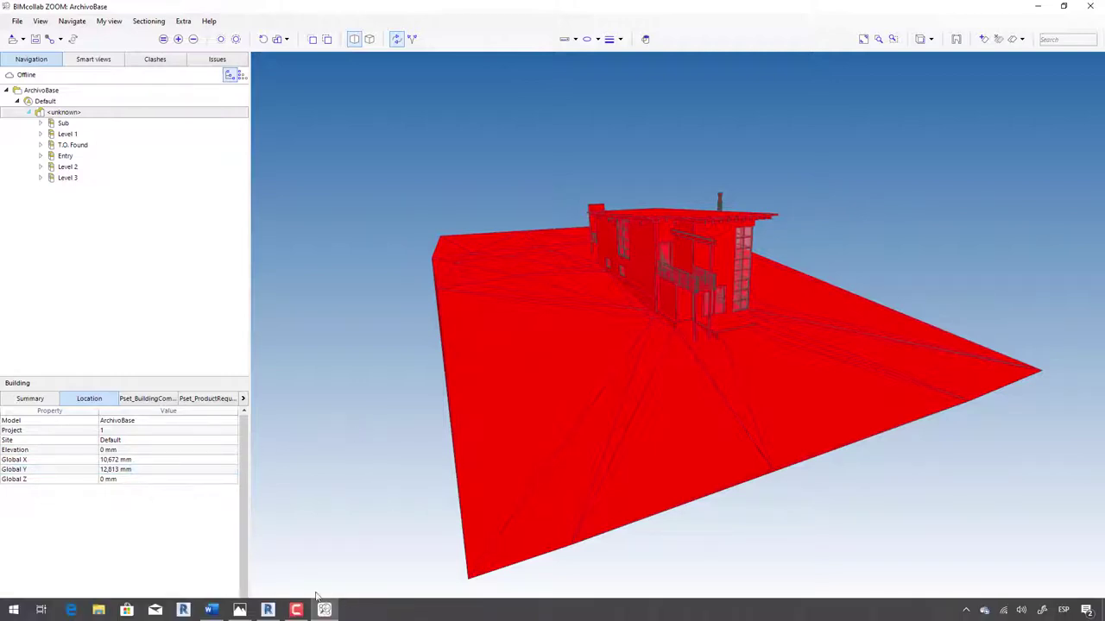
click(267, 610)
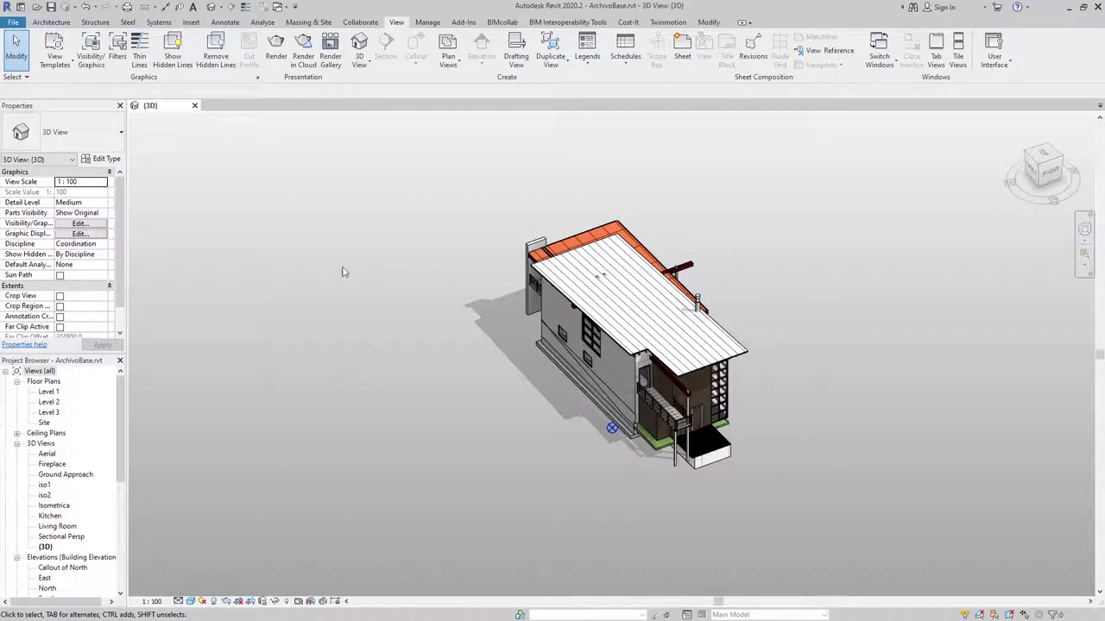
- Re-export ArchivoBase.ifc with Project Origin set to Project base point, overwriting the old file
click(14, 23)
mouse_move(40, 188)
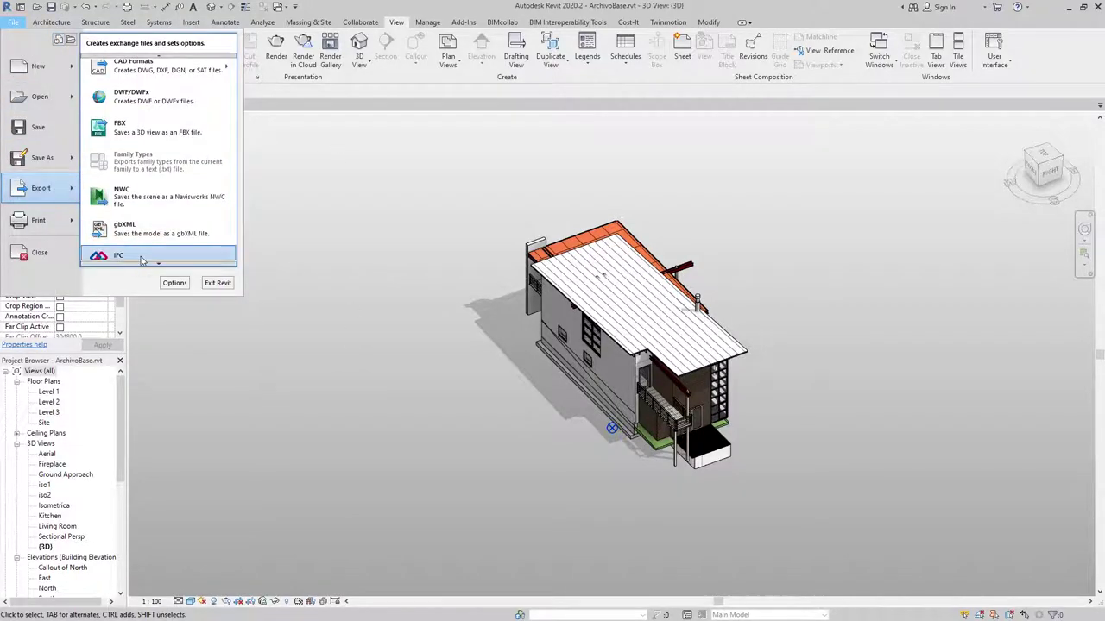
key(Escape)
click(677, 328)
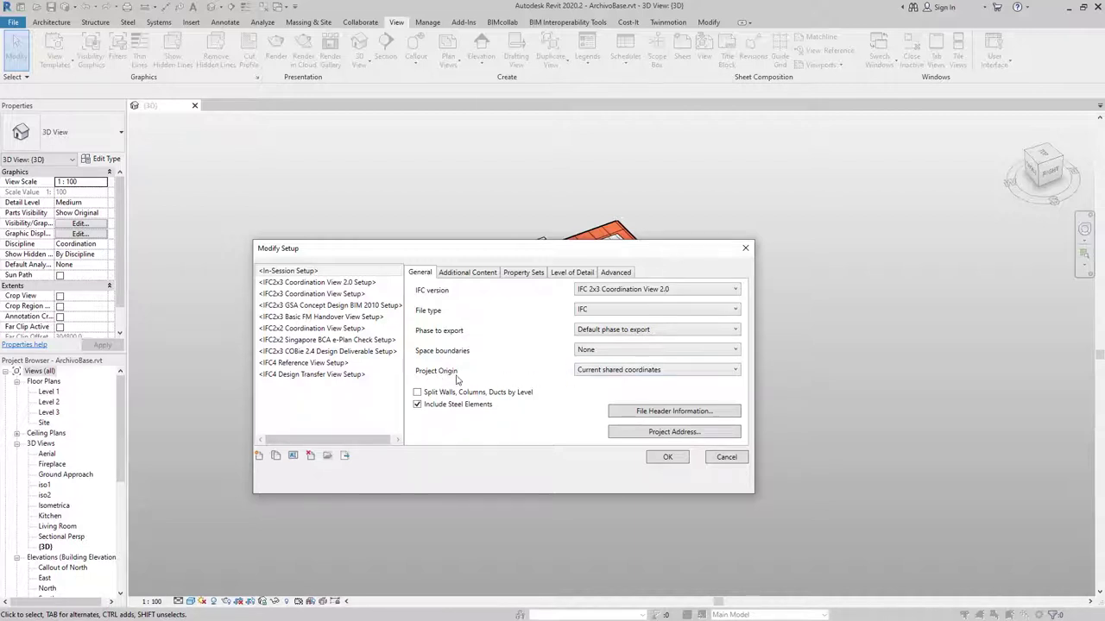
click(631, 373)
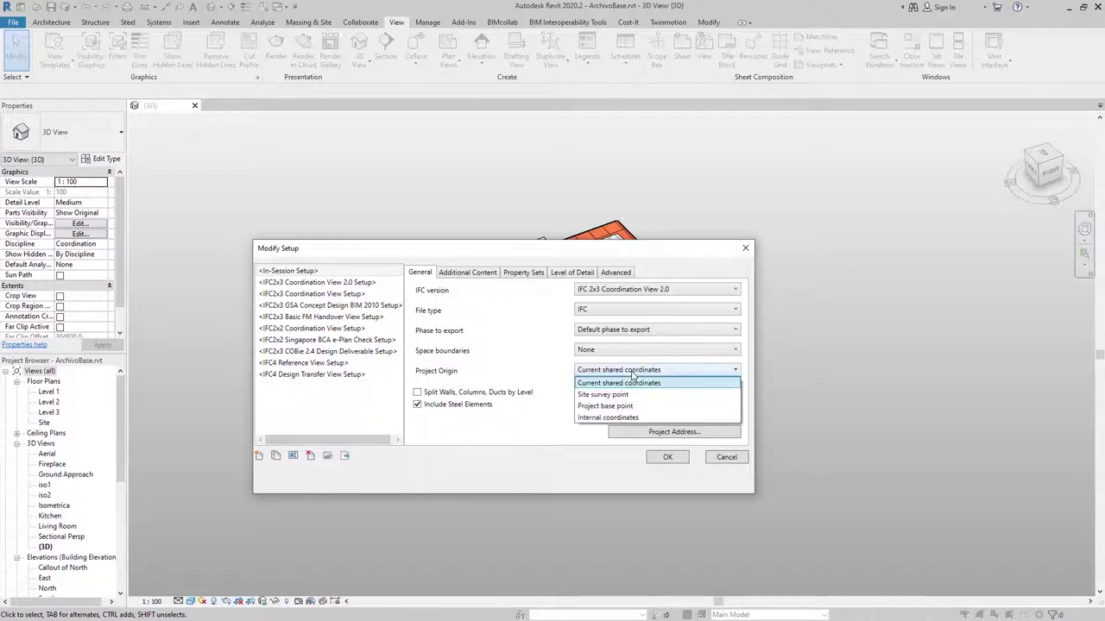
click(626, 406)
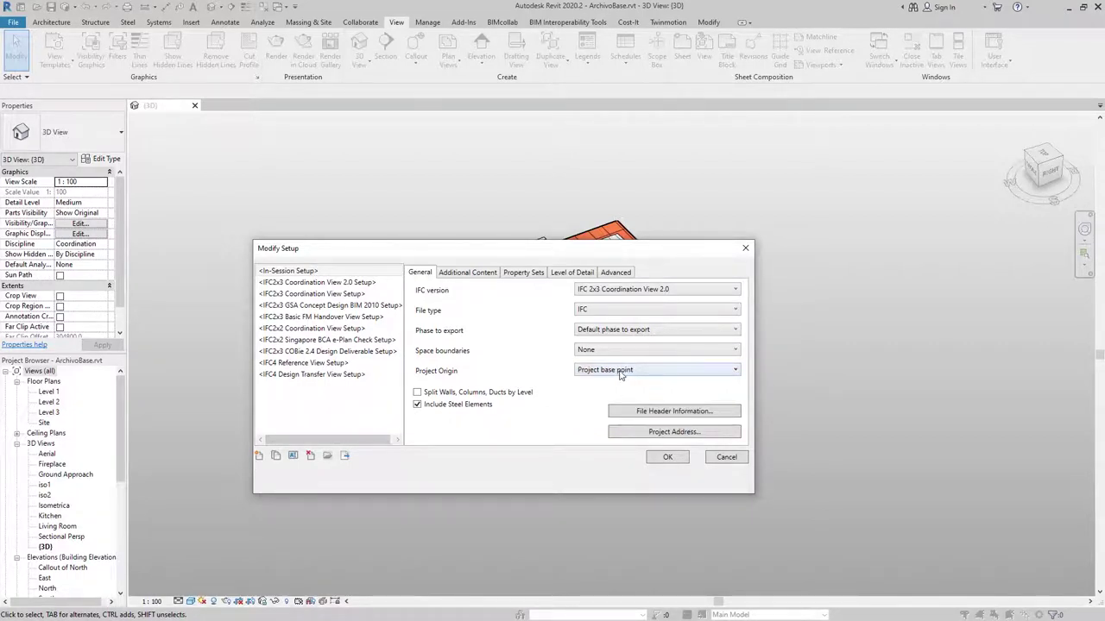
mouse_move(622, 256)
mouse_down()
mouse_move(464, 92)
mouse_move(488, 83)
mouse_move(629, 216)
mouse_move(629, 237)
mouse_up()
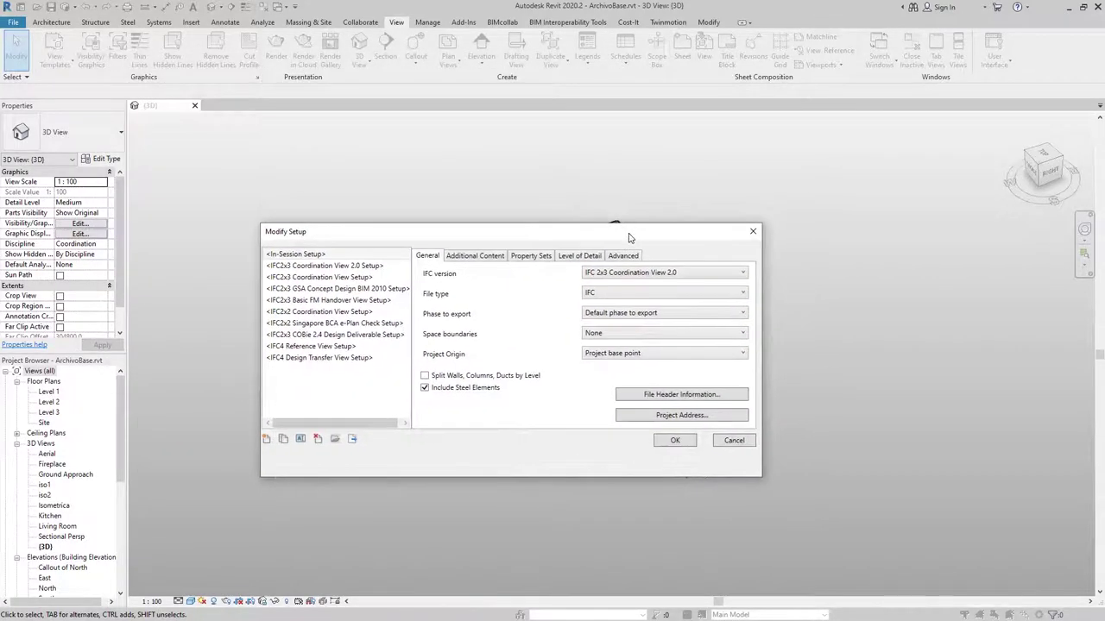
click(678, 441)
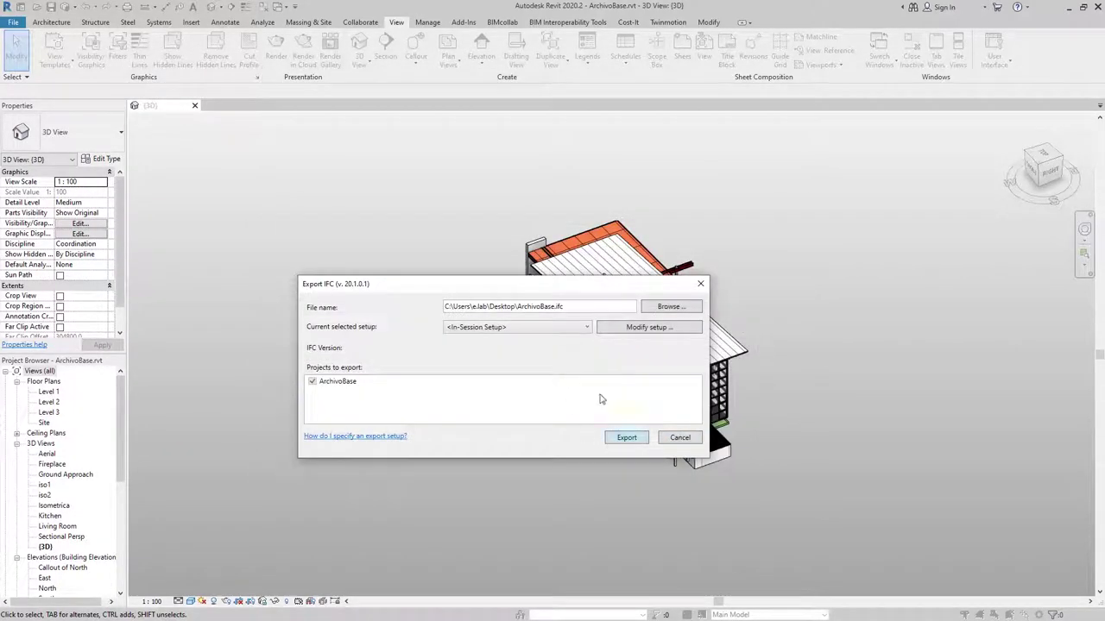
click(627, 438)
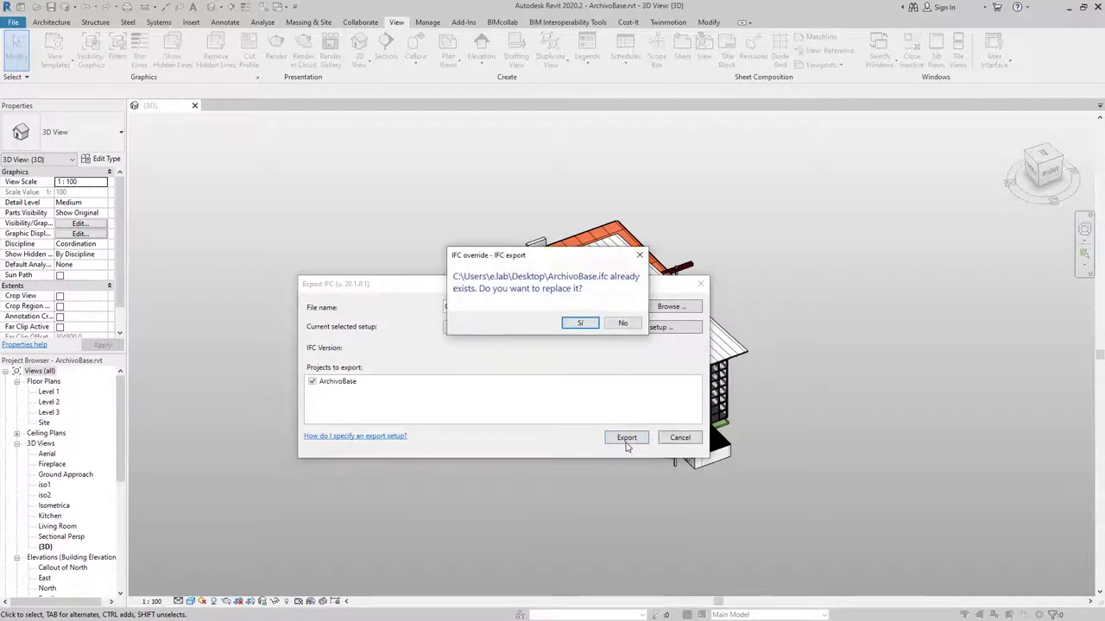
click(593, 324)
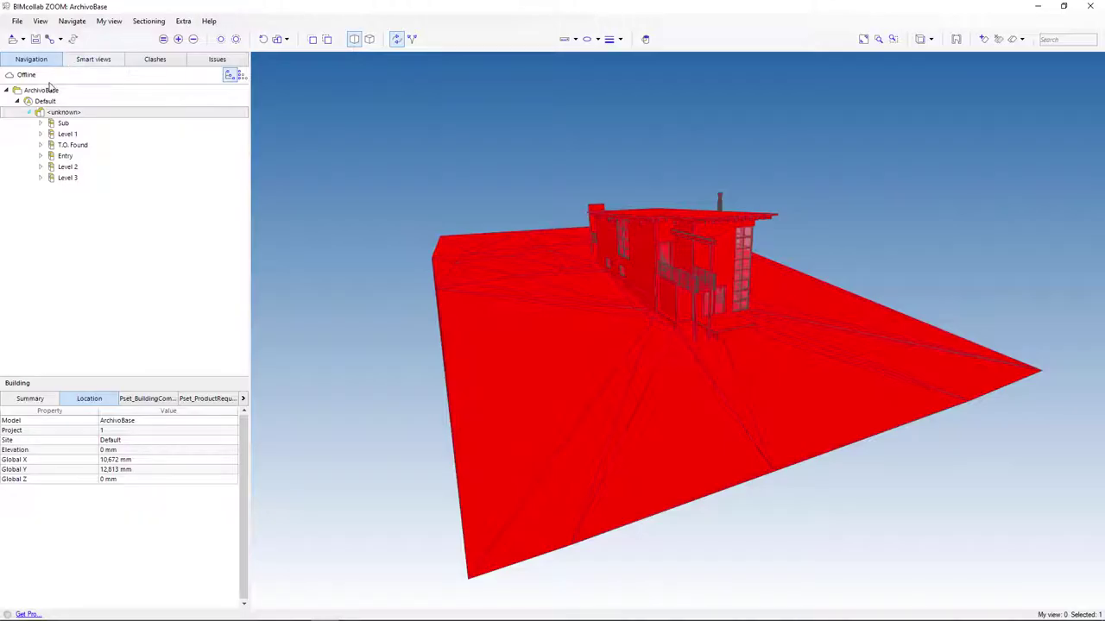
- Reload the ArchivoBase model in BIMcollab ZOOM from the newly exported IFC file
click(50, 92)
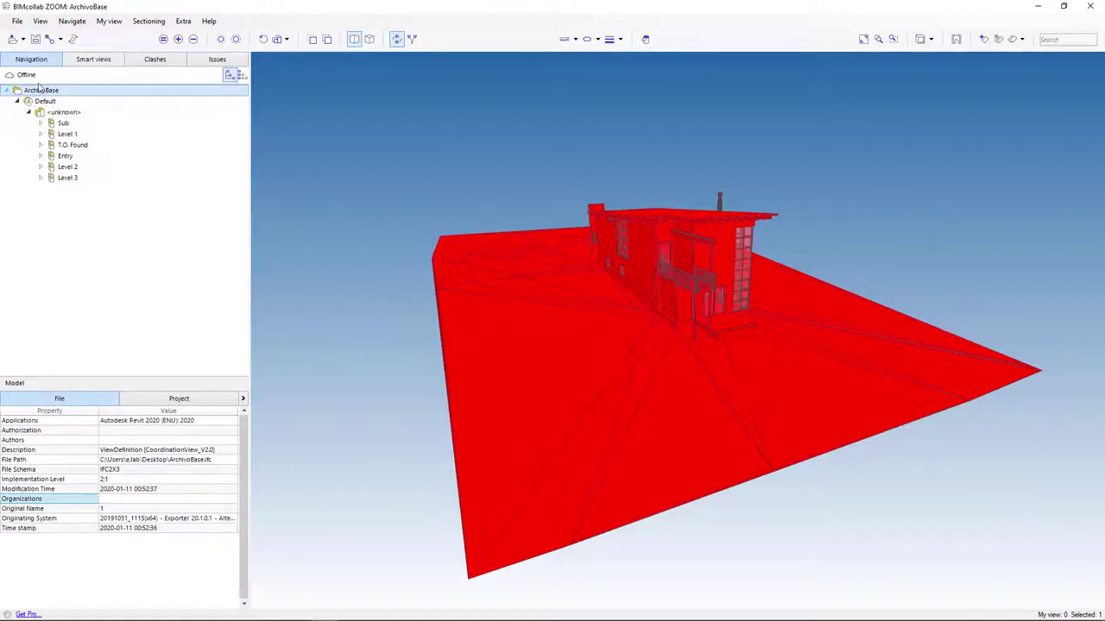
right_click(48, 94)
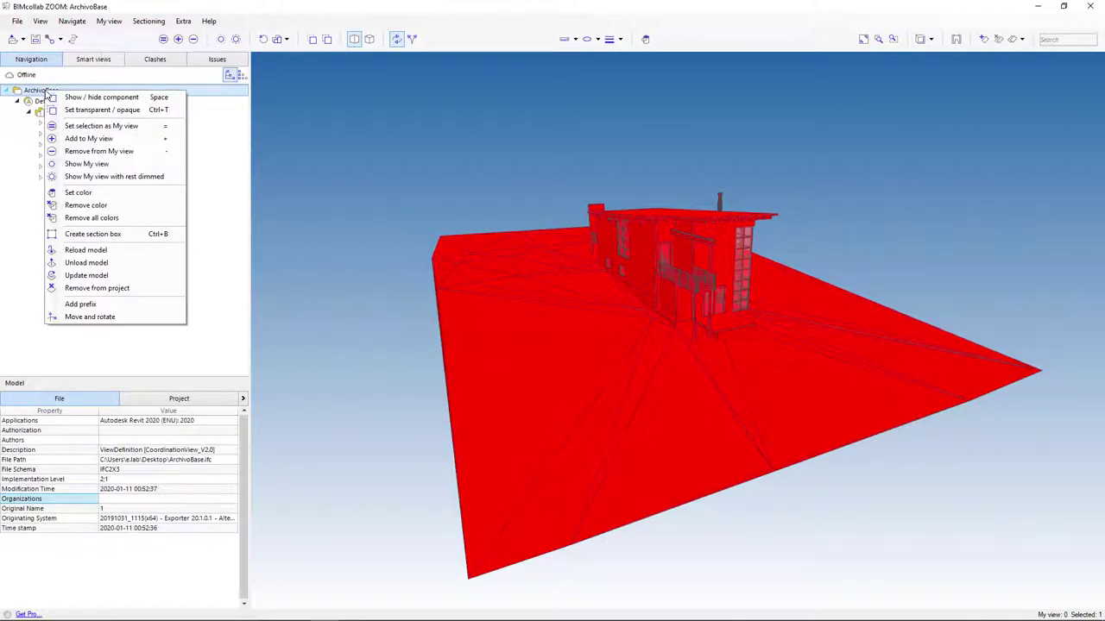
click(95, 250)
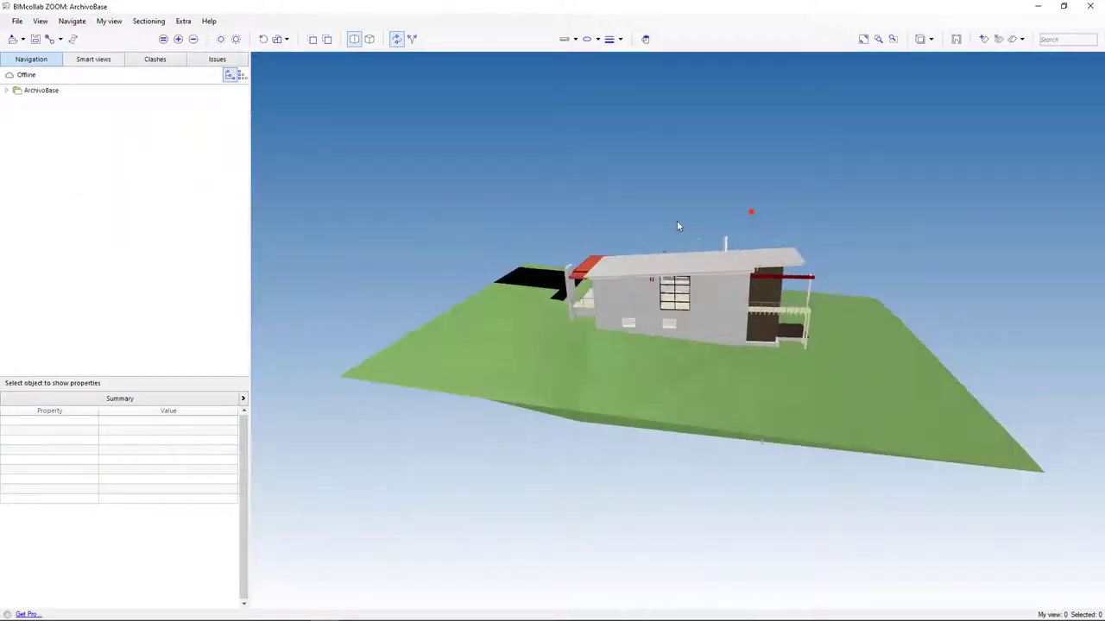
mouse_move(678, 227)
mouse_down()
mouse_move(538, 230)
mouse_move(552, 254)
mouse_up()
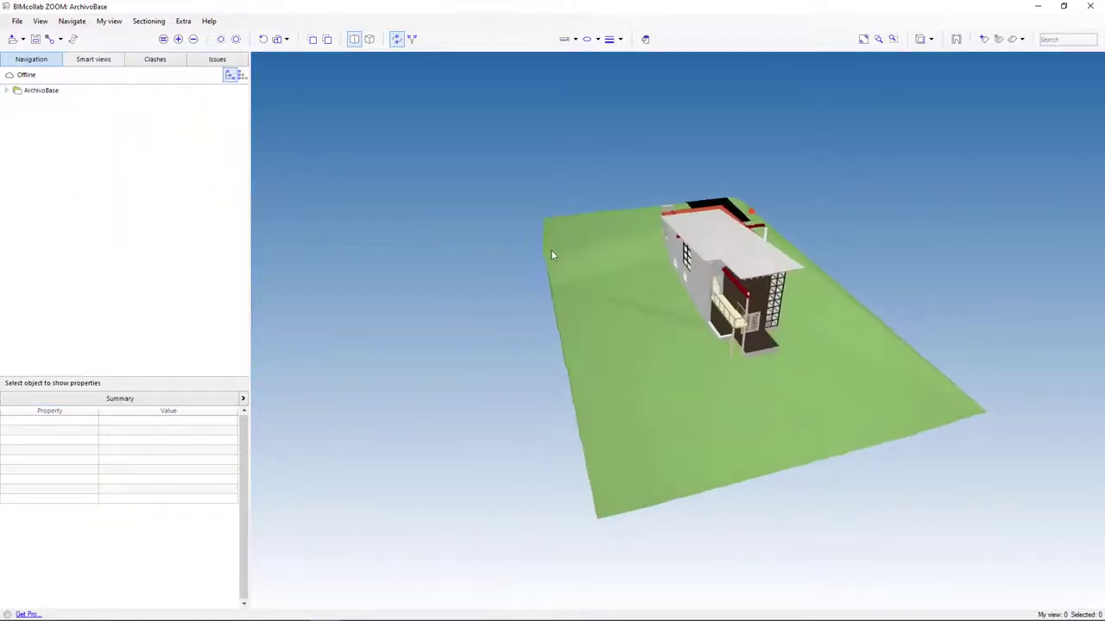
- Reapply the 3.2 Posición smart view and orbit to confirm the model shows green
click(86, 59)
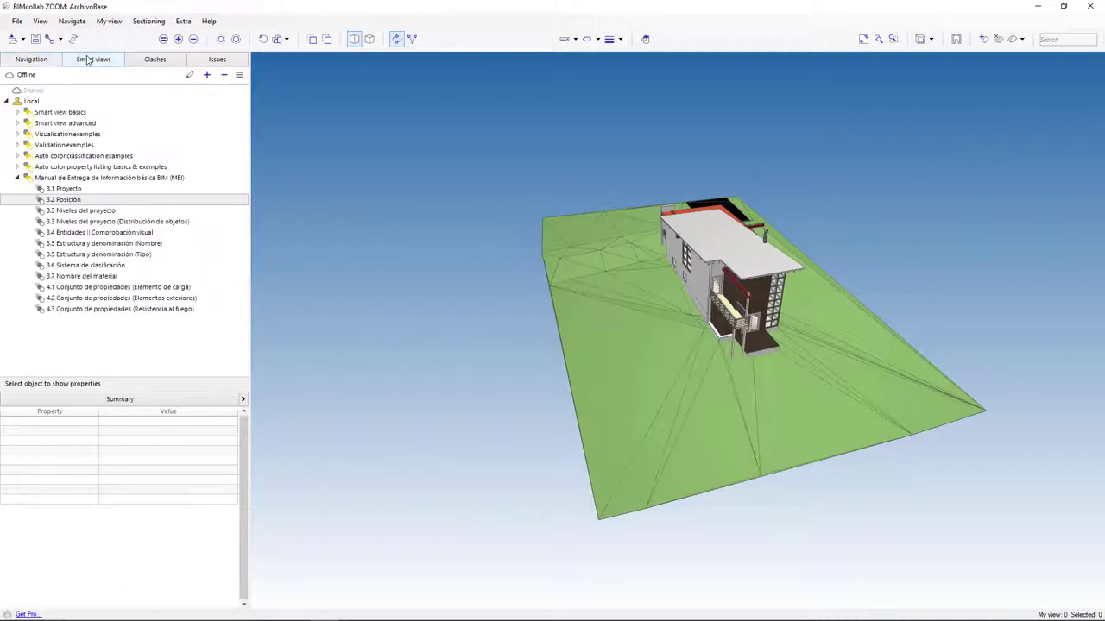
click(64, 201)
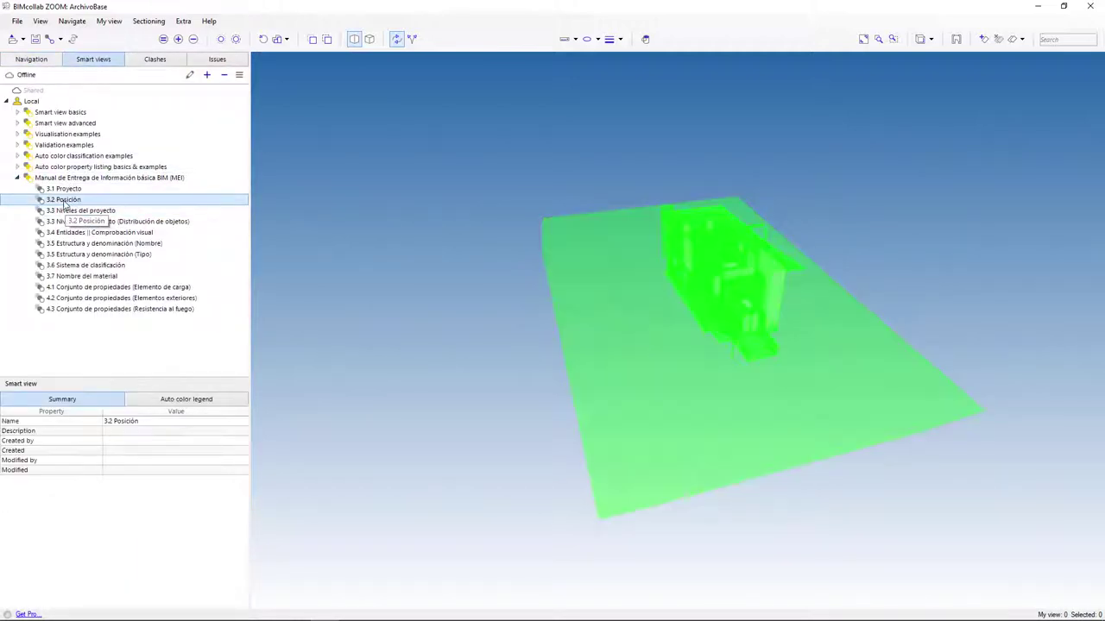
mouse_move(599, 428)
mouse_down()
mouse_move(523, 415)
mouse_move(528, 389)
mouse_up()
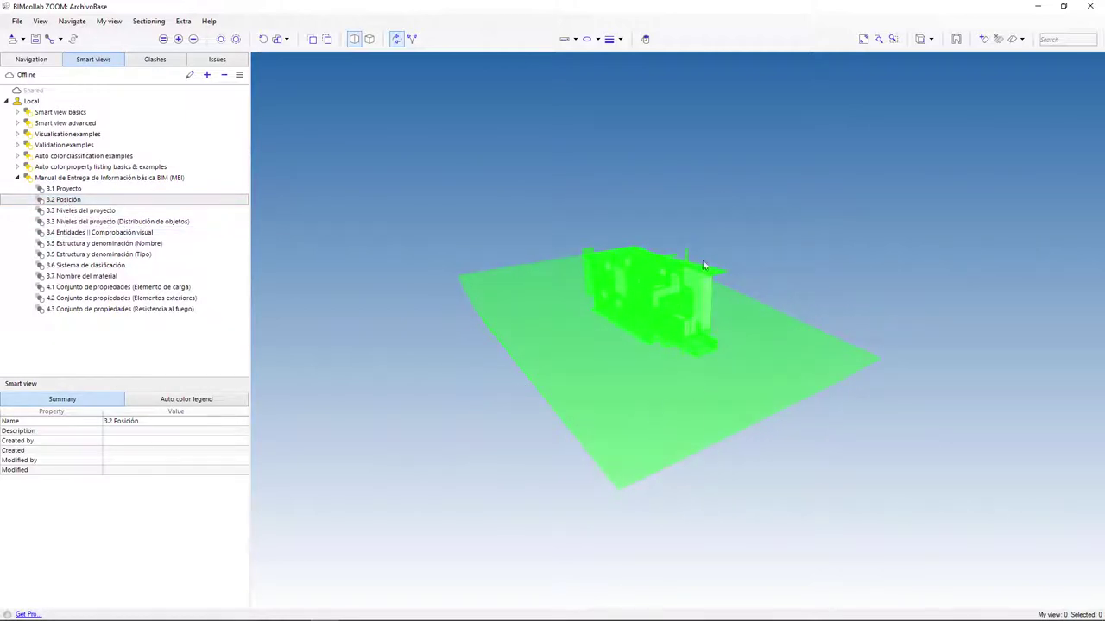
- Select the building under ArchivoBase > Default and view Location: elevation and Global X, Y, Z at 0 mm
click(35, 58)
click(7, 92)
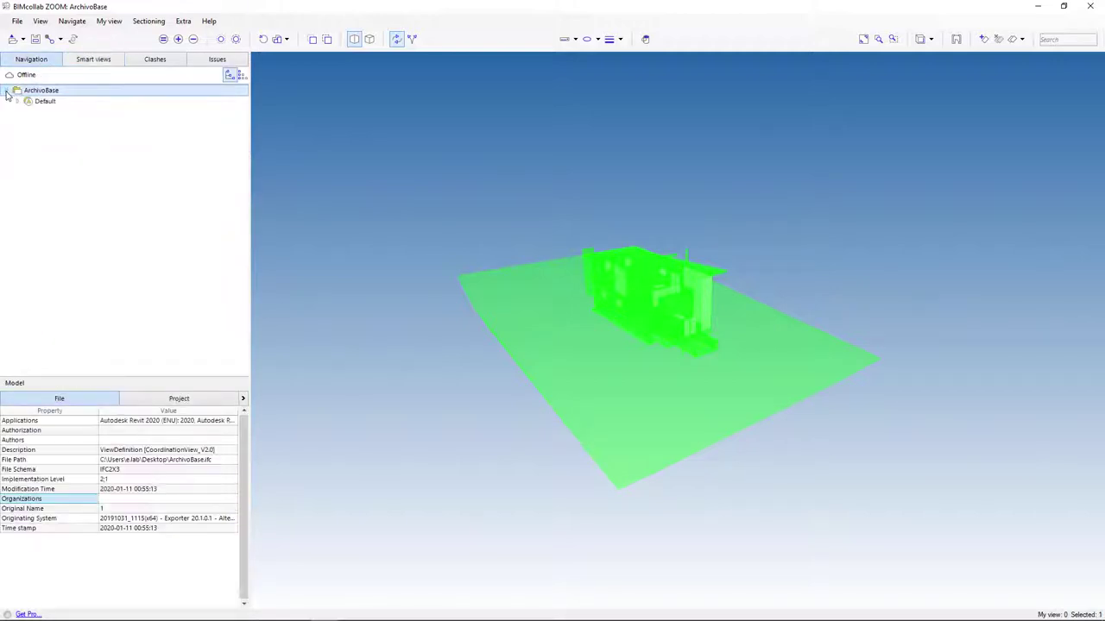
click(20, 104)
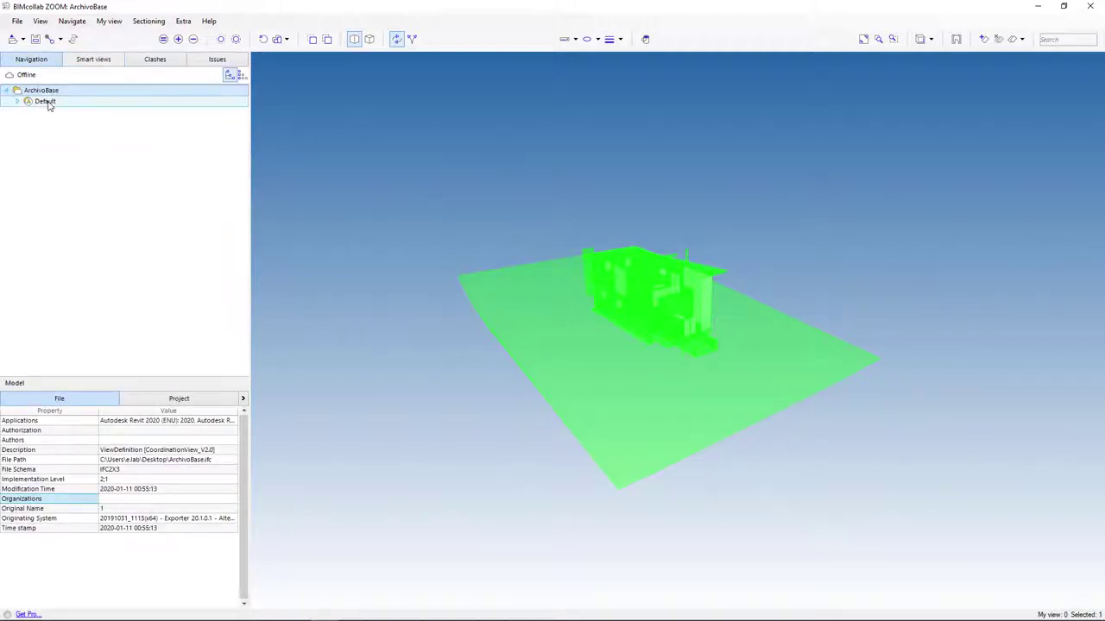
click(17, 101)
click(64, 116)
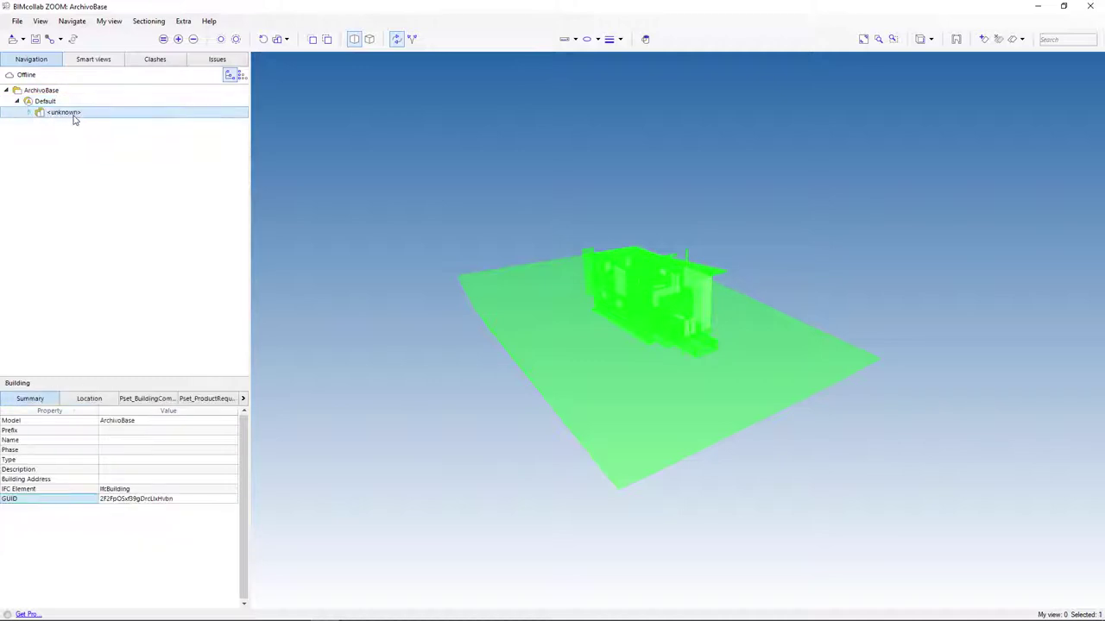
click(89, 398)
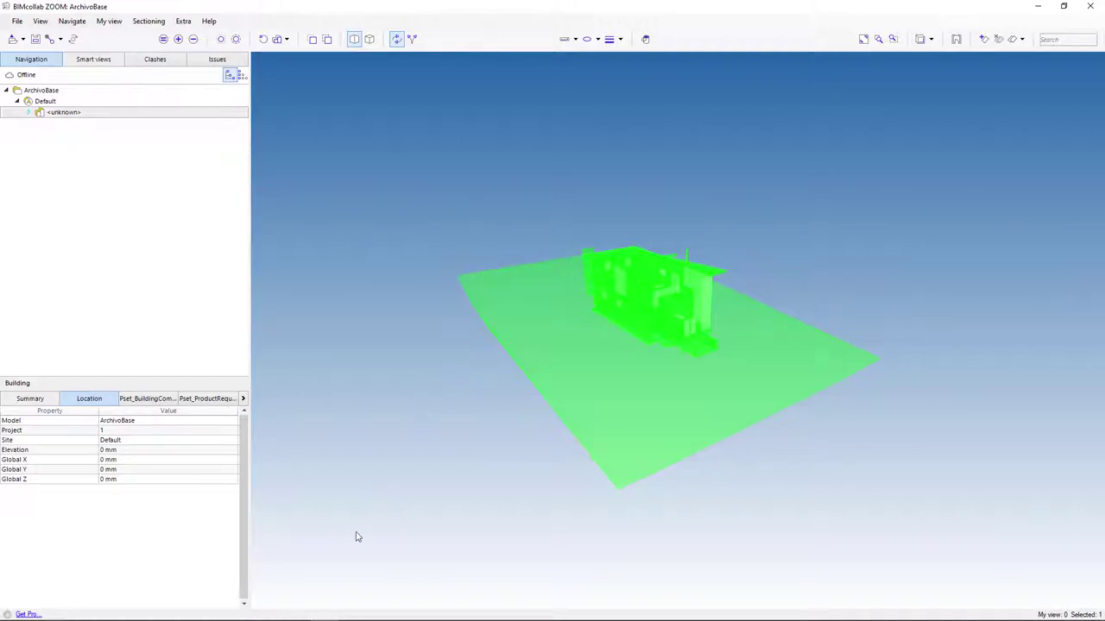
key(alt)
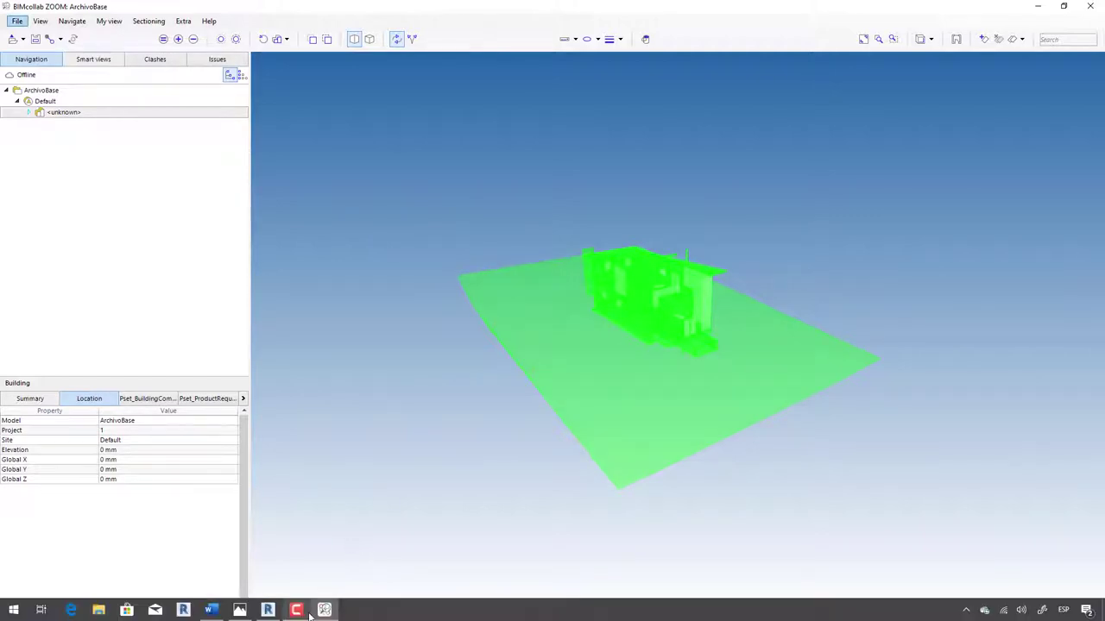
- Return to Revit and open the Level 1 floor plan
click(297, 610)
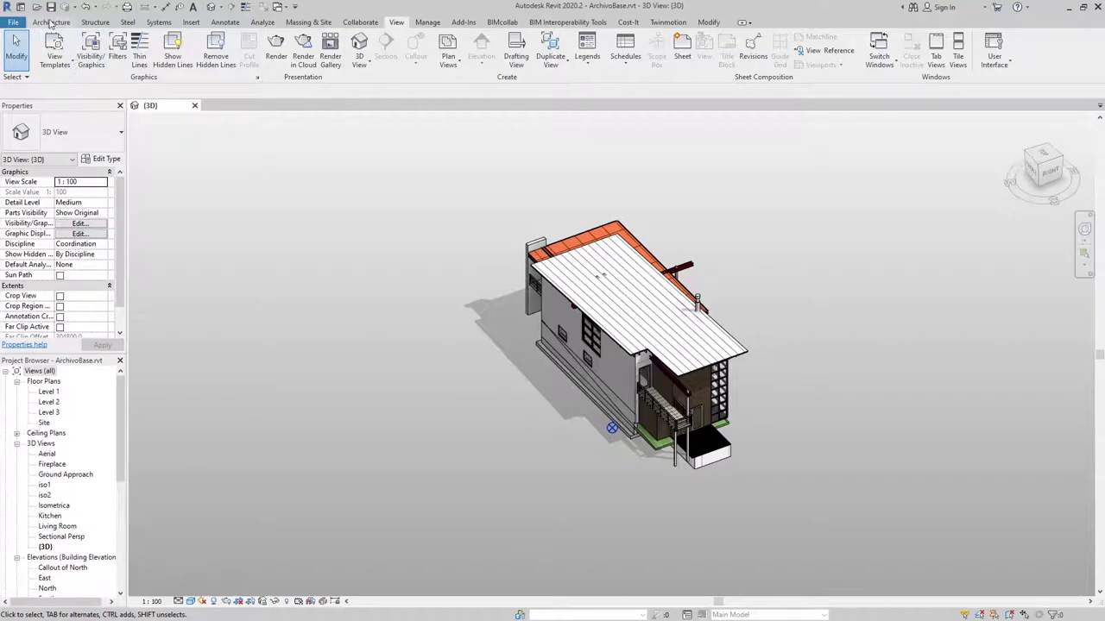
click(51, 21)
click(49, 392)
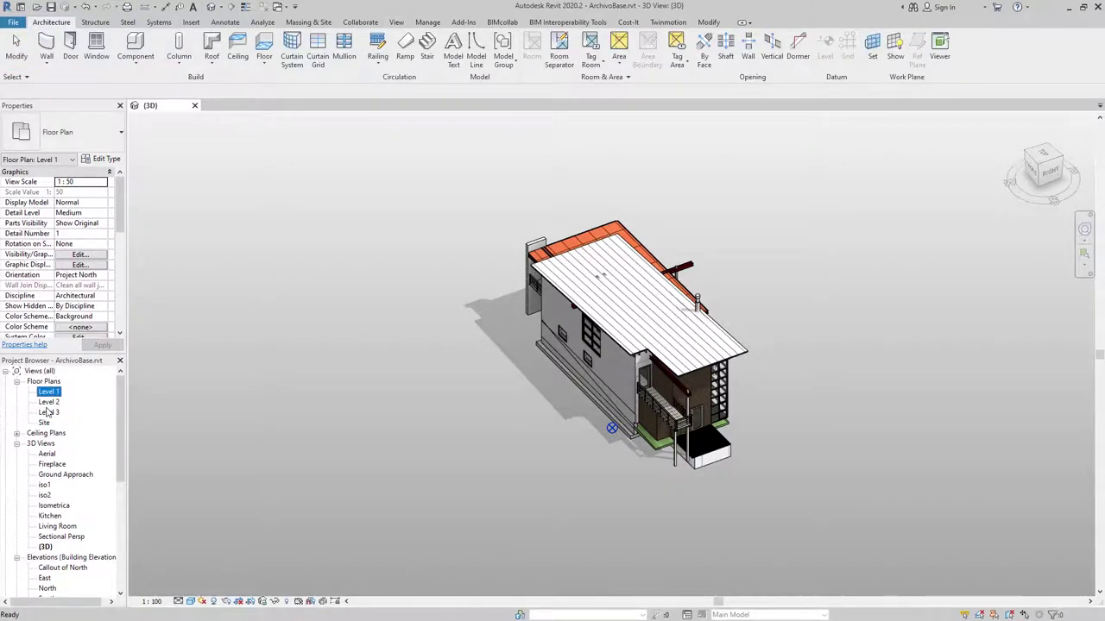
double_click(49, 391)
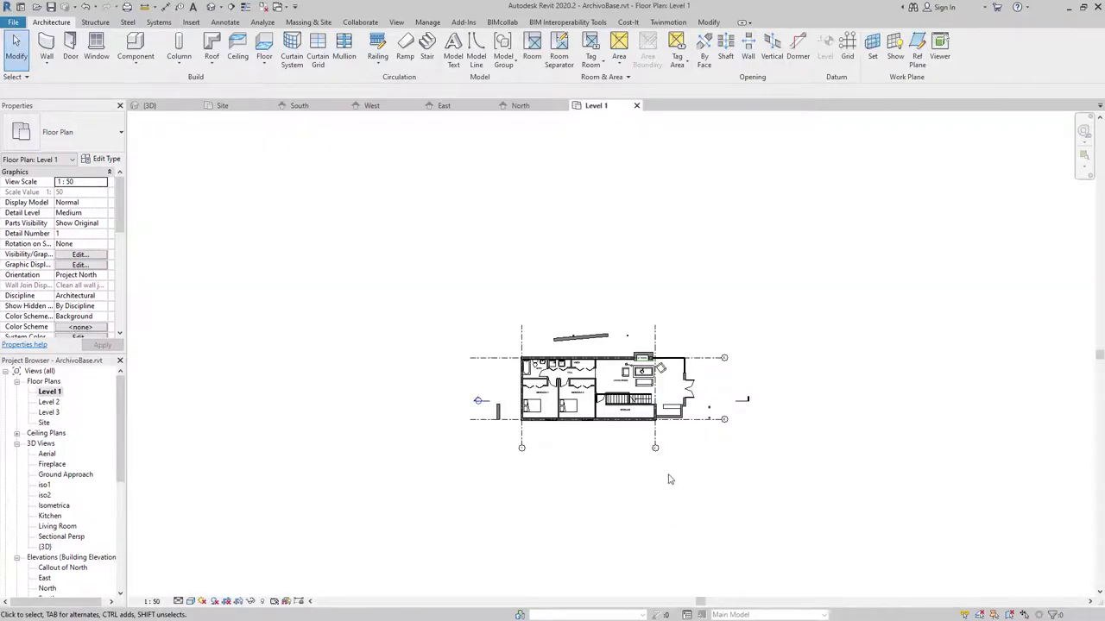
scroll(669, 479, up, 3)
- Turn on Site > Project Base Point visibility in Level 1's Visibility/Graphics settings
key(v)
key(v)
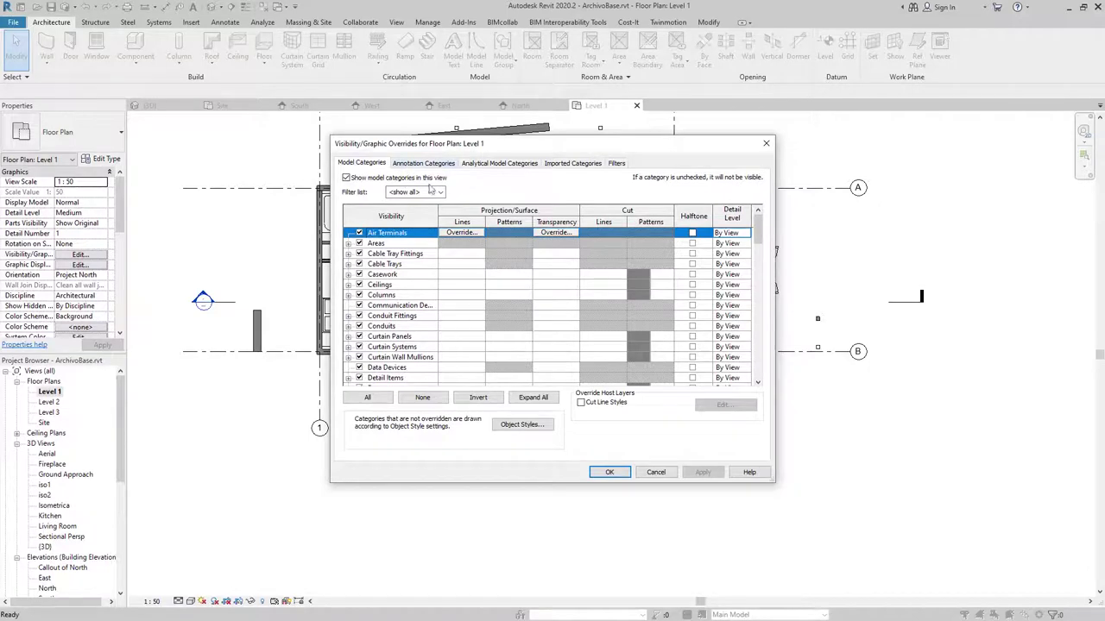
click(402, 336)
click(371, 335)
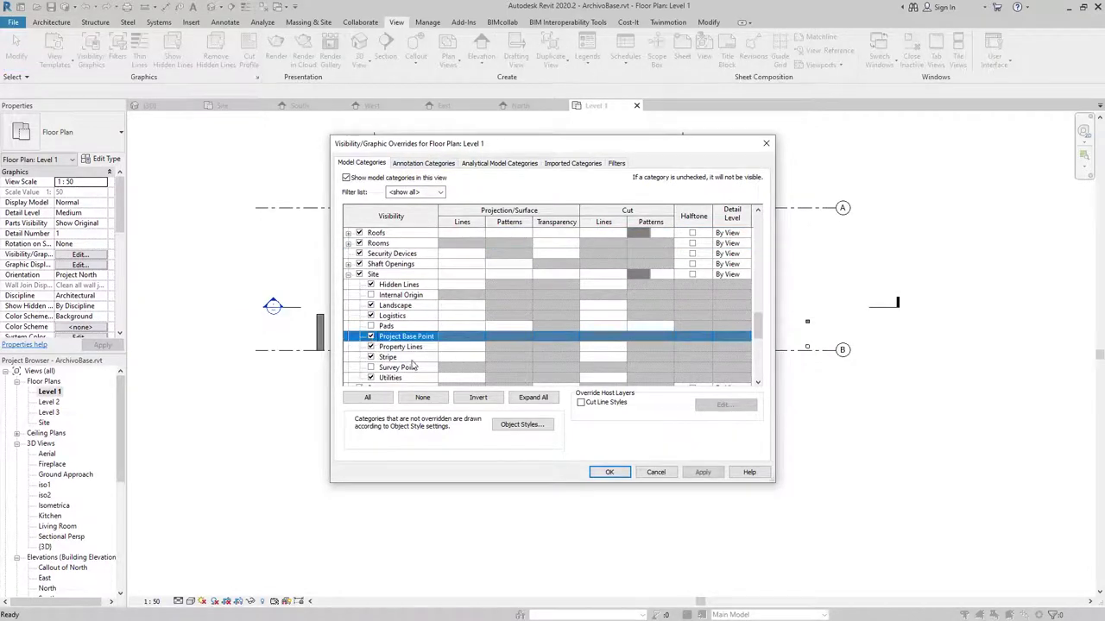
click(624, 475)
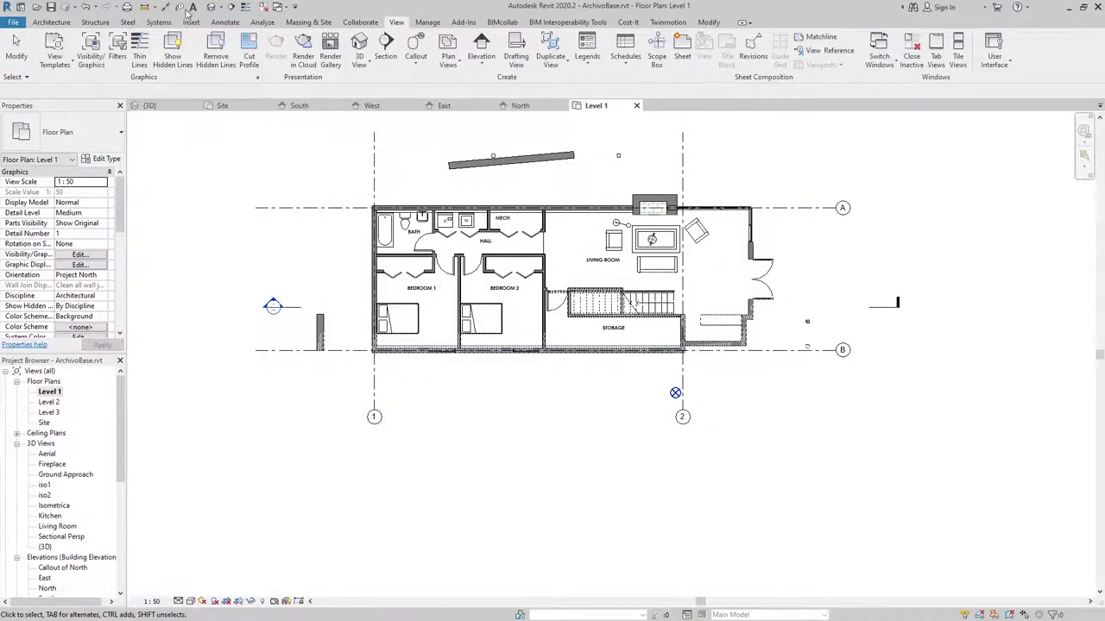
- Place the POL_v2020 site component at the project base point on Level 1
click(47, 22)
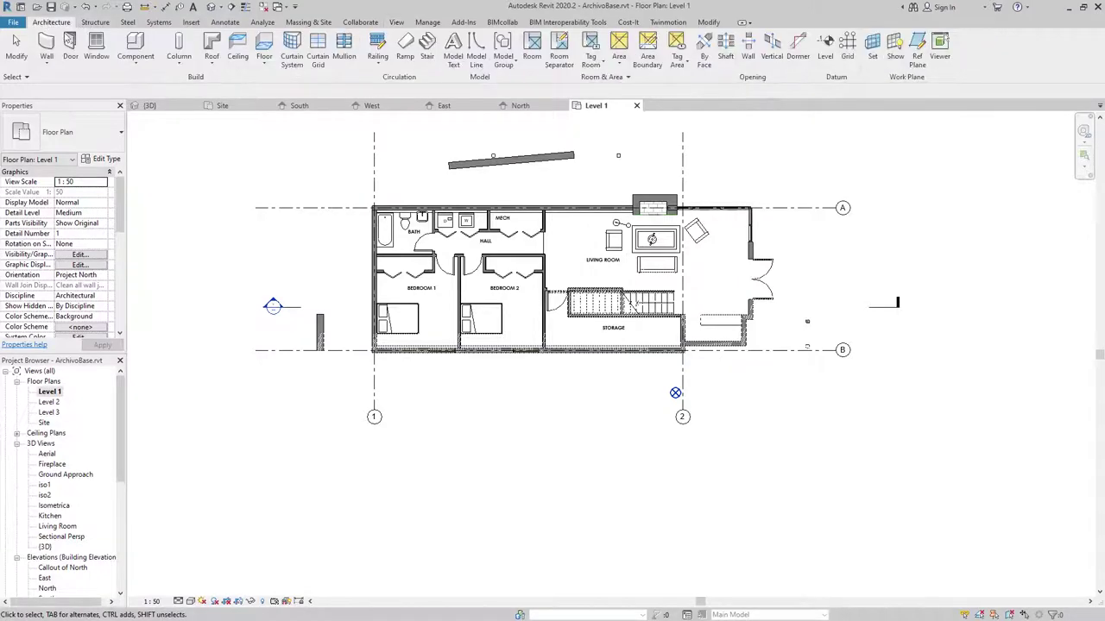
click(136, 45)
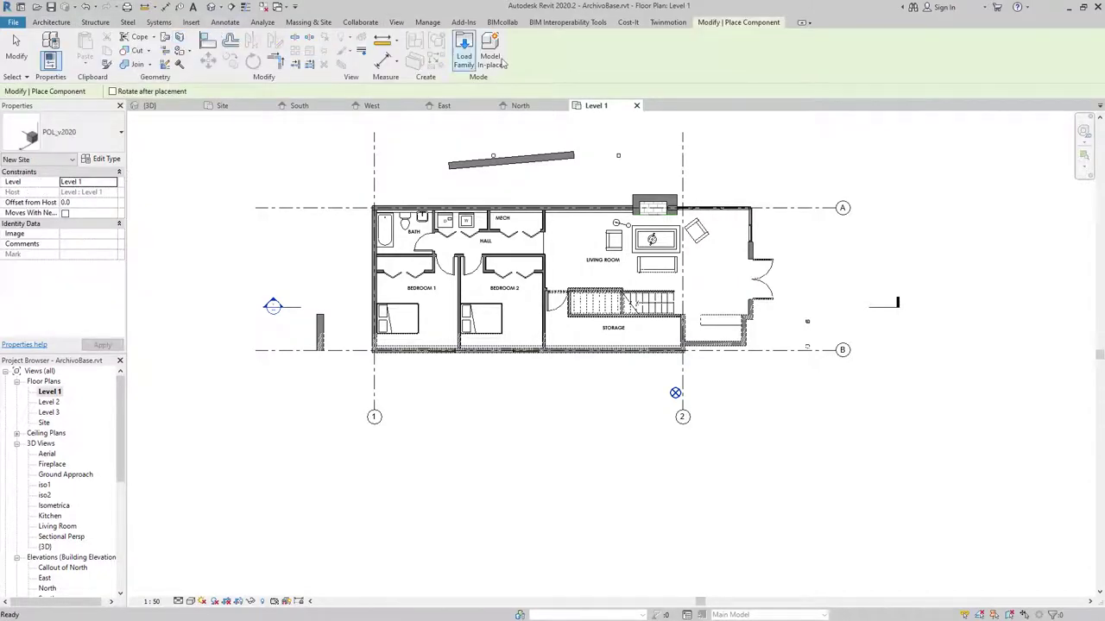
scroll(669, 375, up, 2)
scroll(669, 376, up, 3)
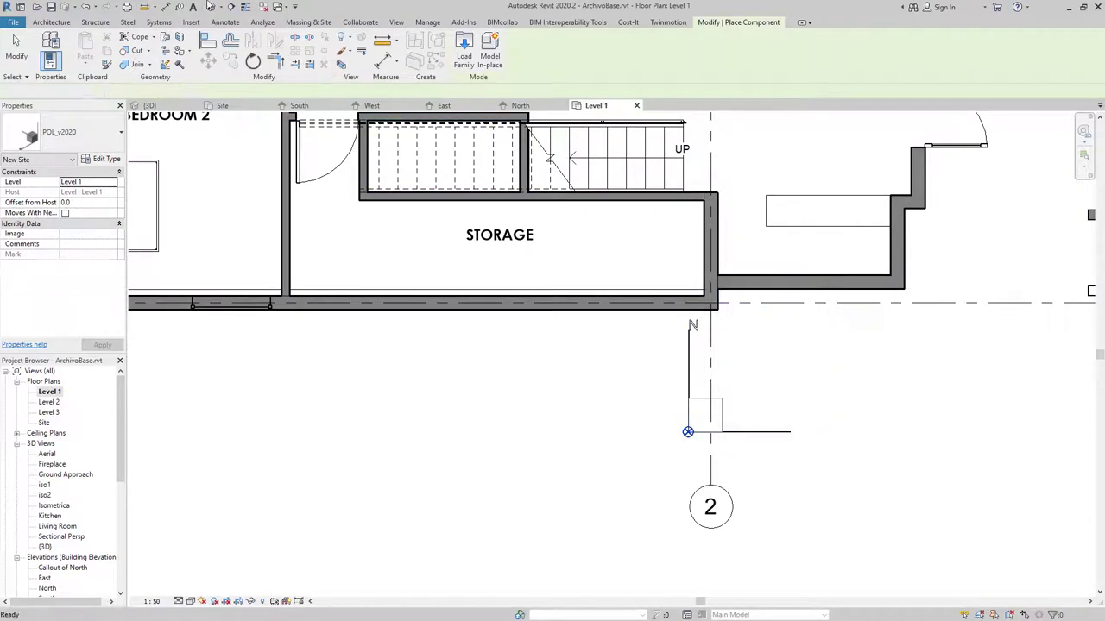
key(Escape)
- Check the new POL_v2020 site marker at the house's corner in the 3D view
key(ctrl+Tab)
scroll(484, 389, up, 1)
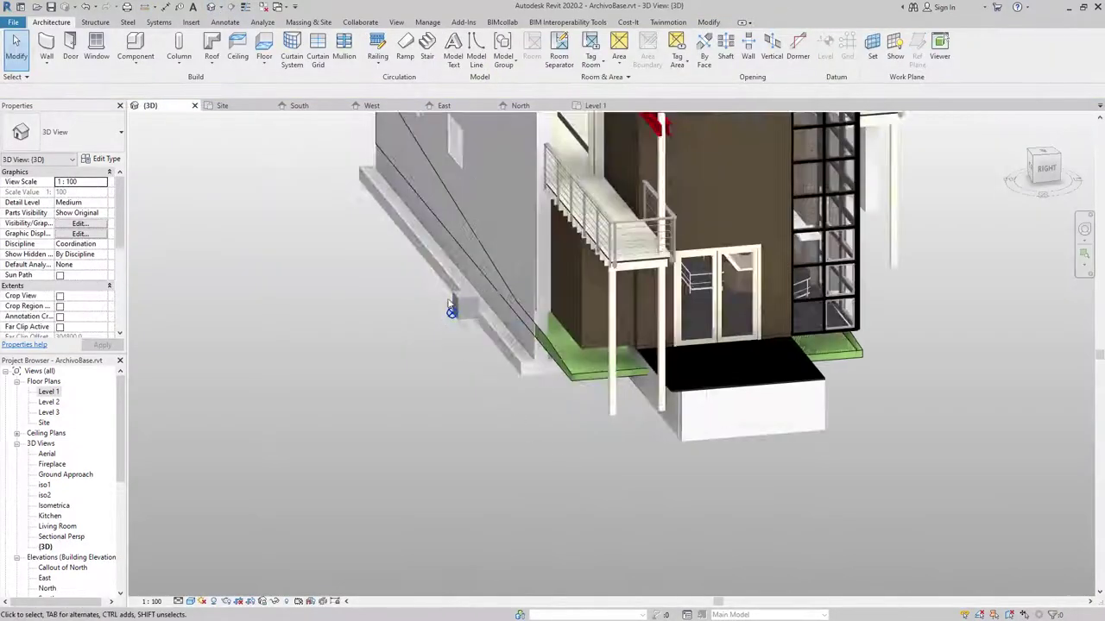
scroll(431, 414, up, 3)
scroll(389, 449, up, 2)
middle_drag(389, 450, 433, 410)
scroll(434, 411, down, 2)
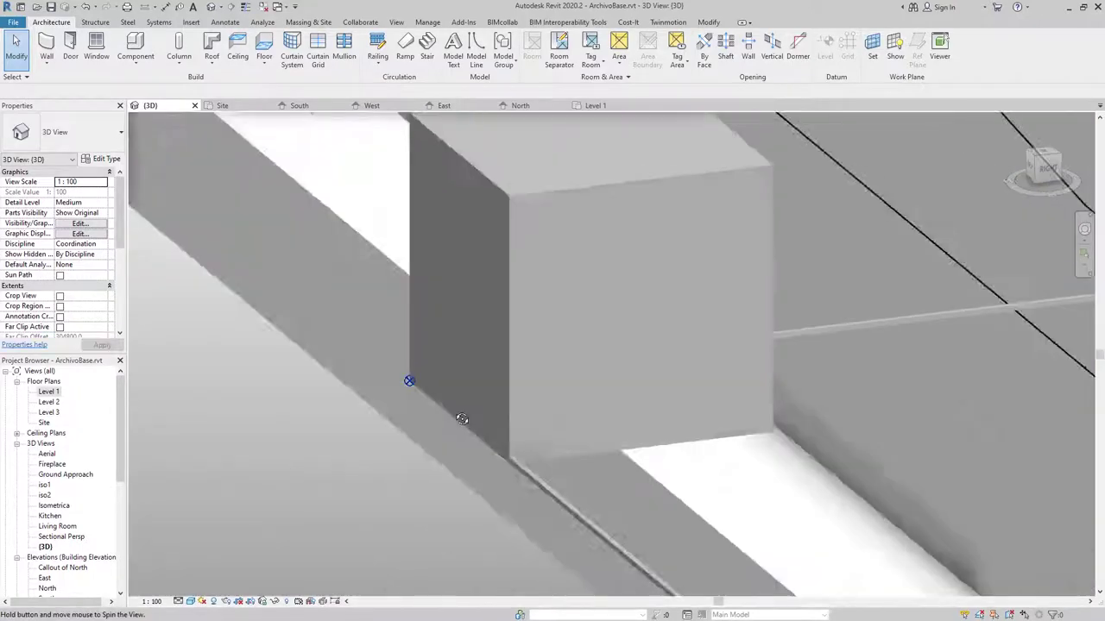
scroll(436, 412, down, 1)
scroll(443, 412, down, 2)
double_click(443, 410)
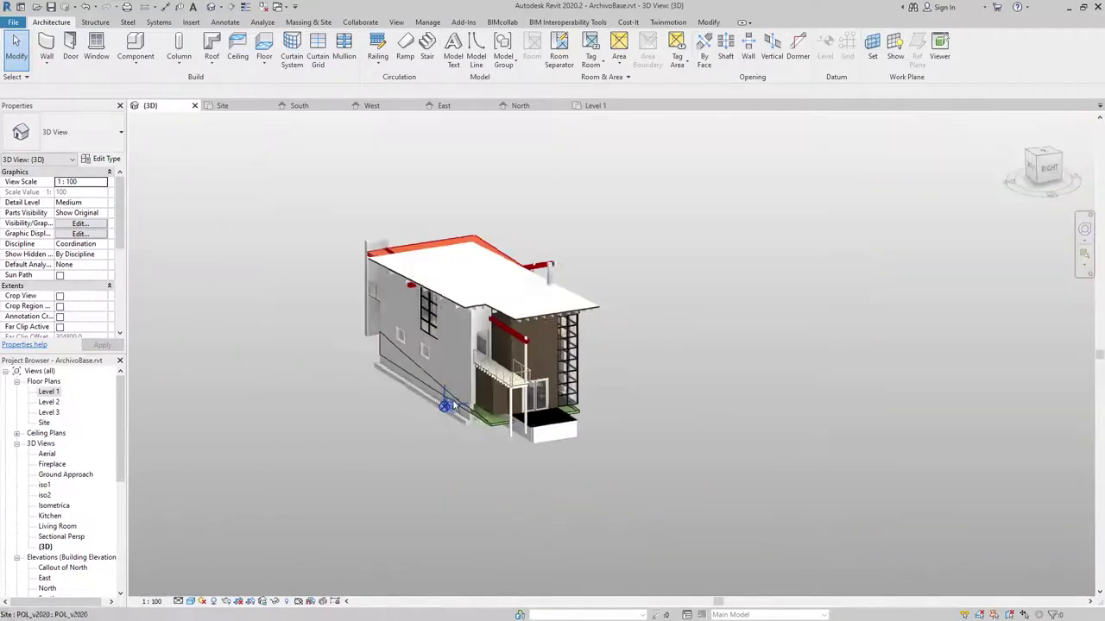
shift+middle_drag(444, 411, 518, 405)
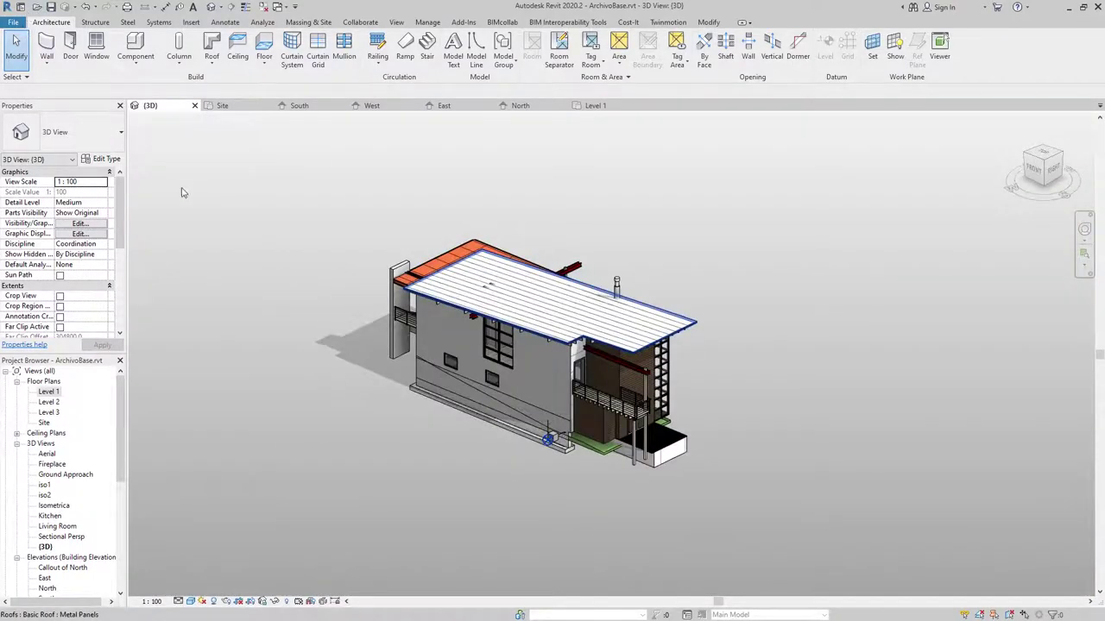
click(14, 21)
mouse_move(40, 188)
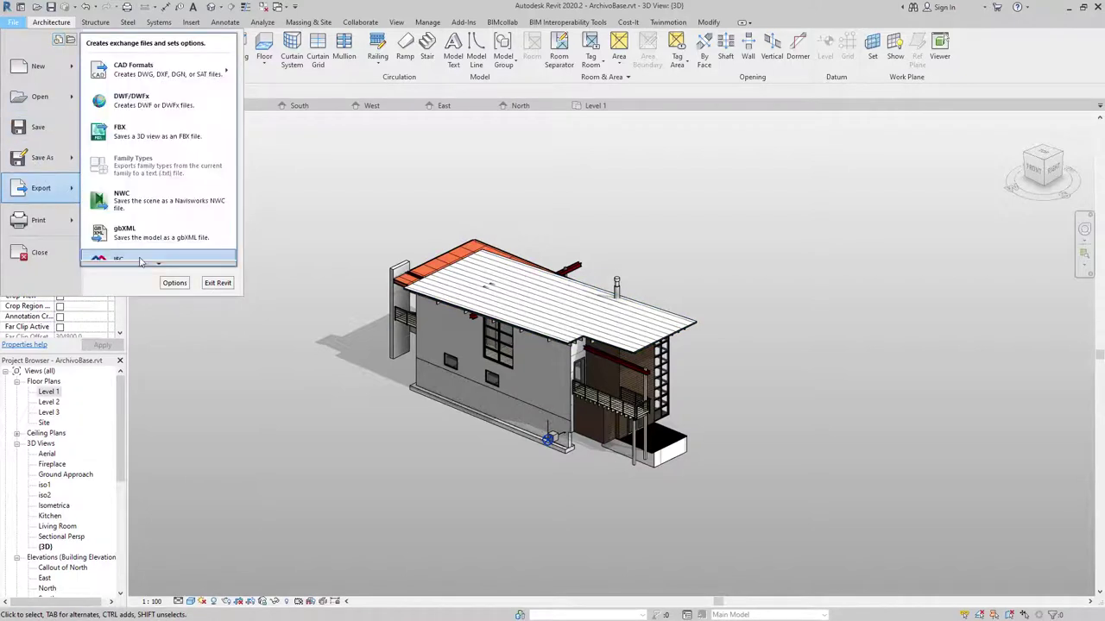
- Export the model to IFC, confirming Sí to overwrite ArchivoBase.ifc
click(121, 237)
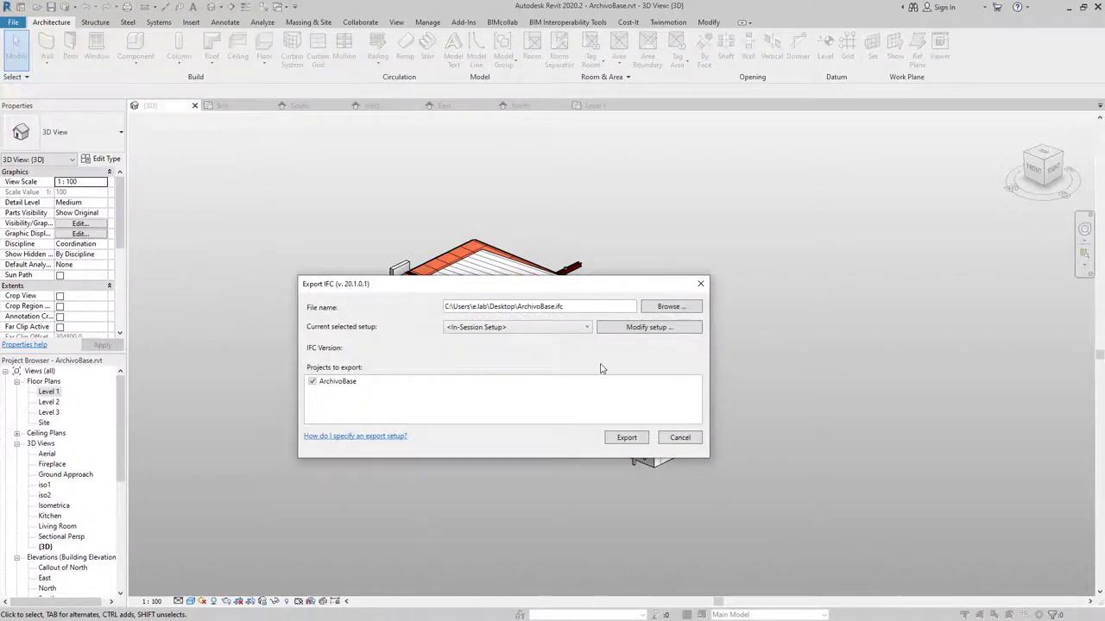
click(617, 437)
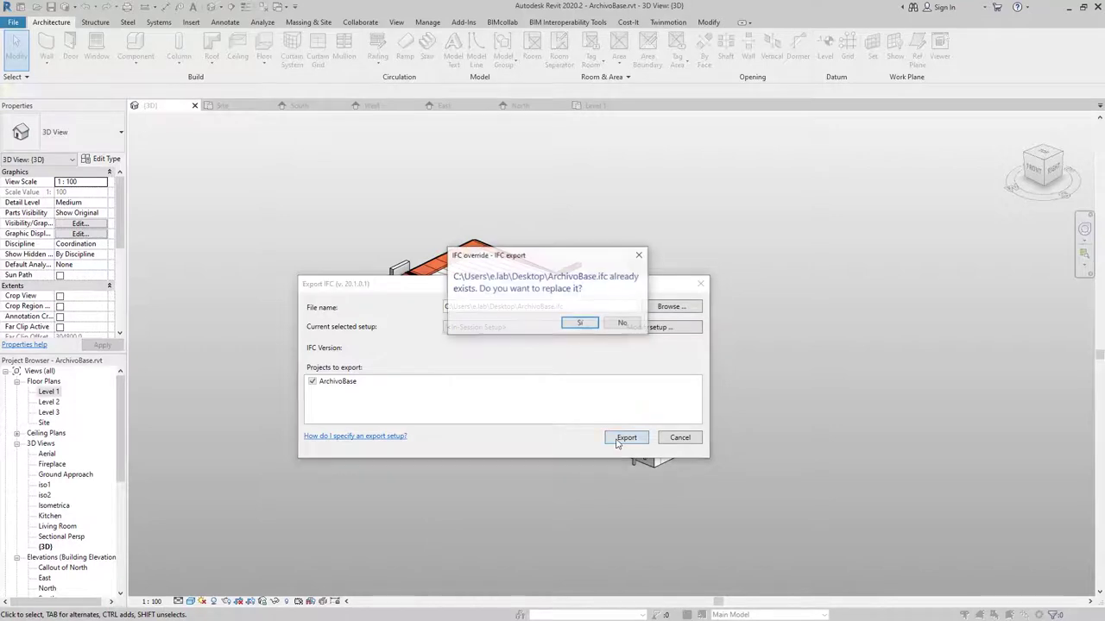
click(578, 322)
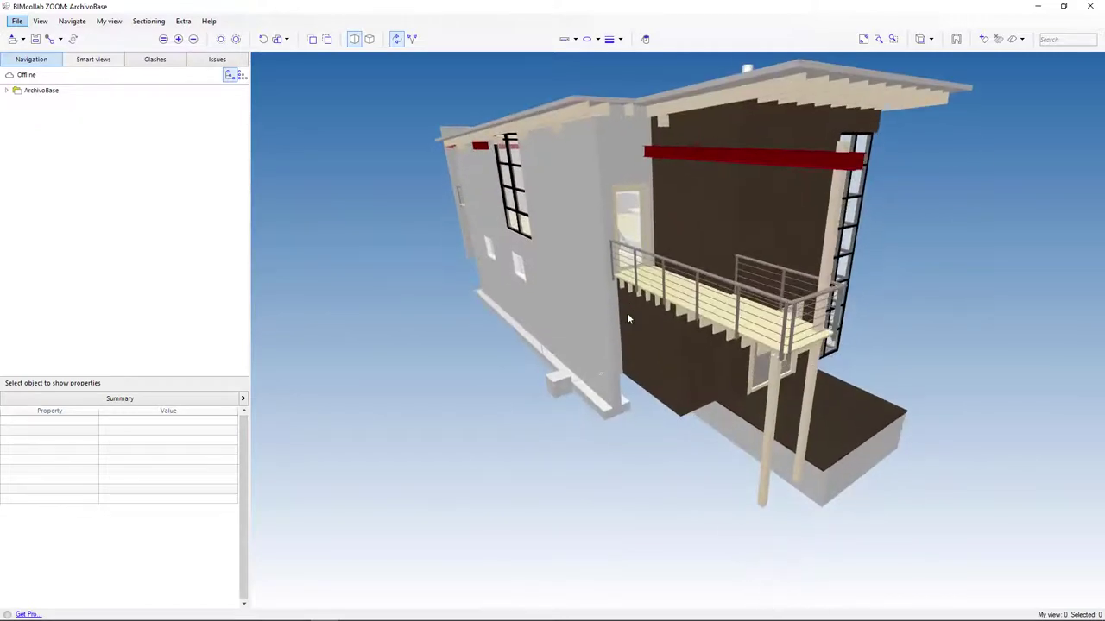
- Orbit the reloaded house and select the small POL_v2020 IfcSite marker at its corner
drag(599, 367, 586, 388)
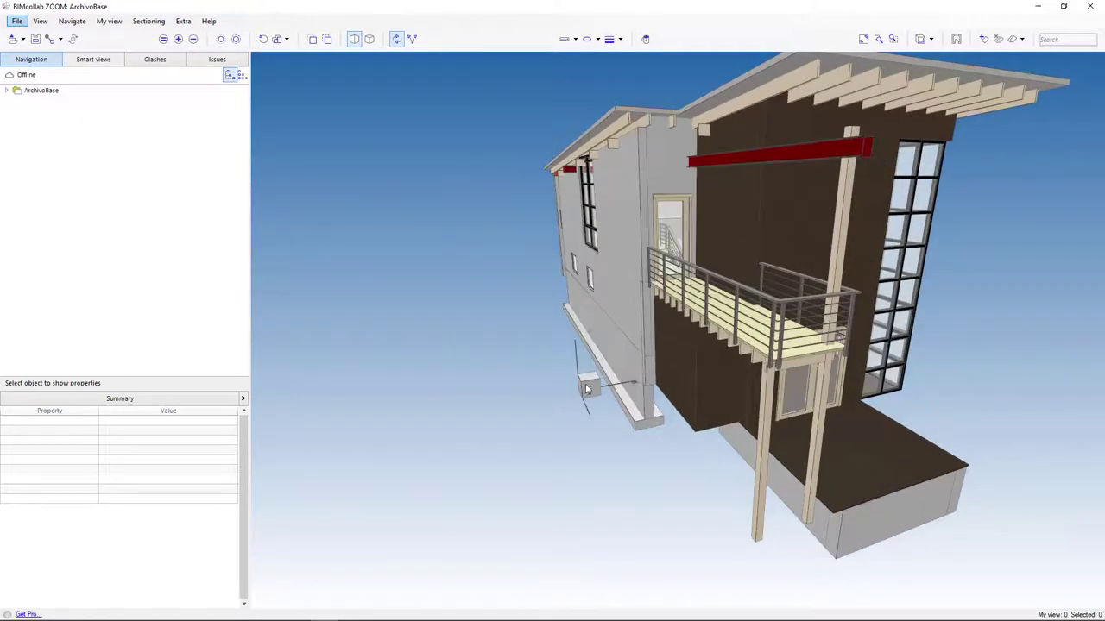
click(587, 384)
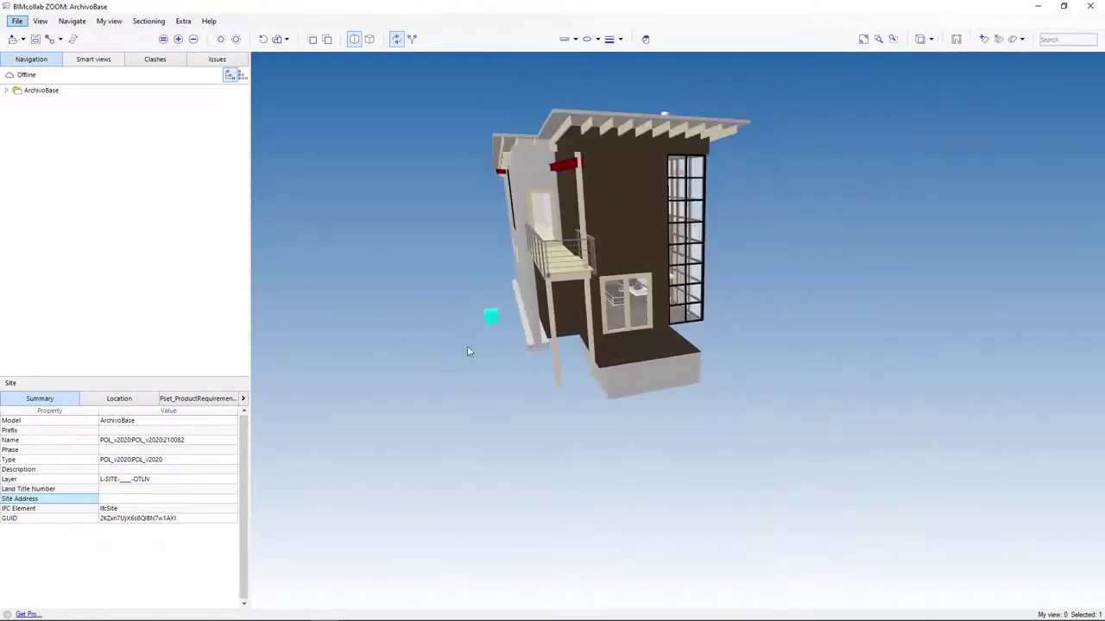
mouse_move(496, 388)
mouse_down()
mouse_move(836, 403)
mouse_move(590, 420)
mouse_up()
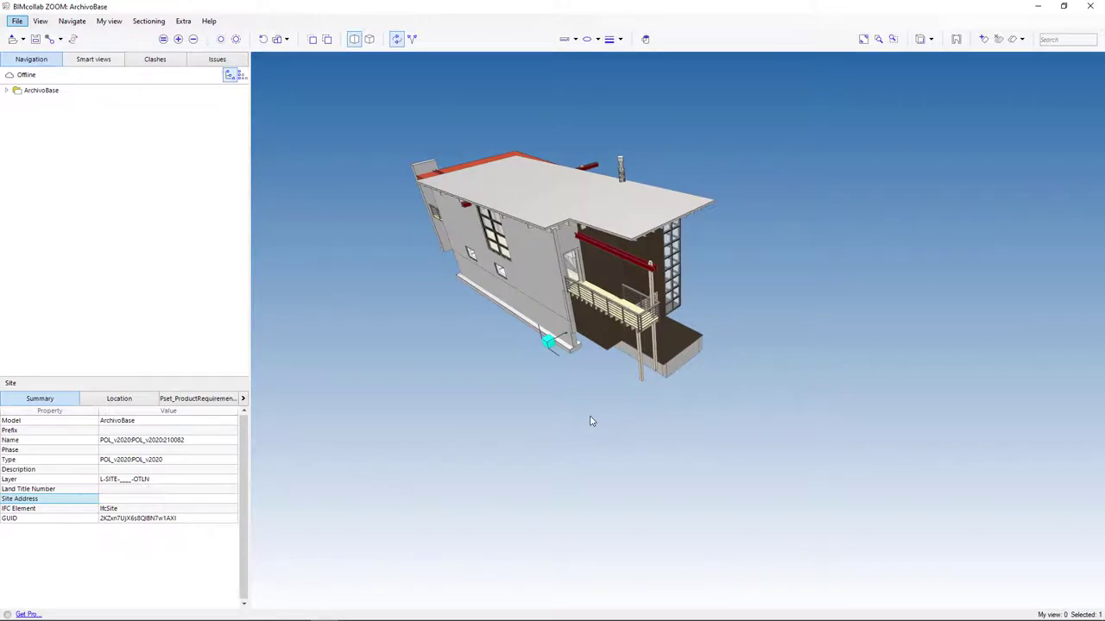
scroll(529, 319, up, 3)
drag(561, 363, 552, 436)
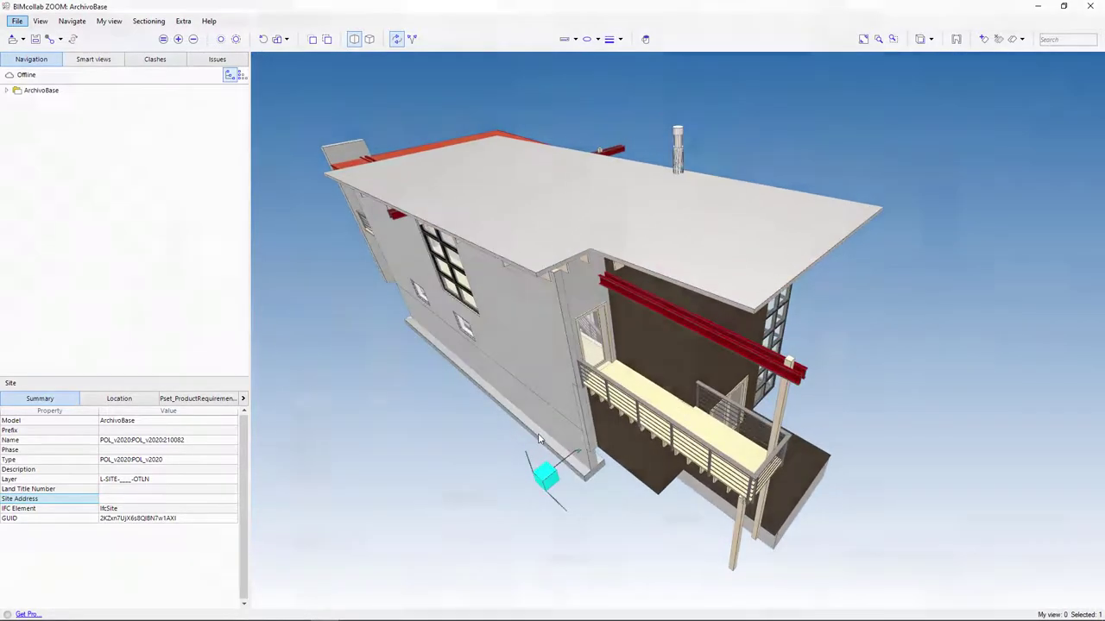